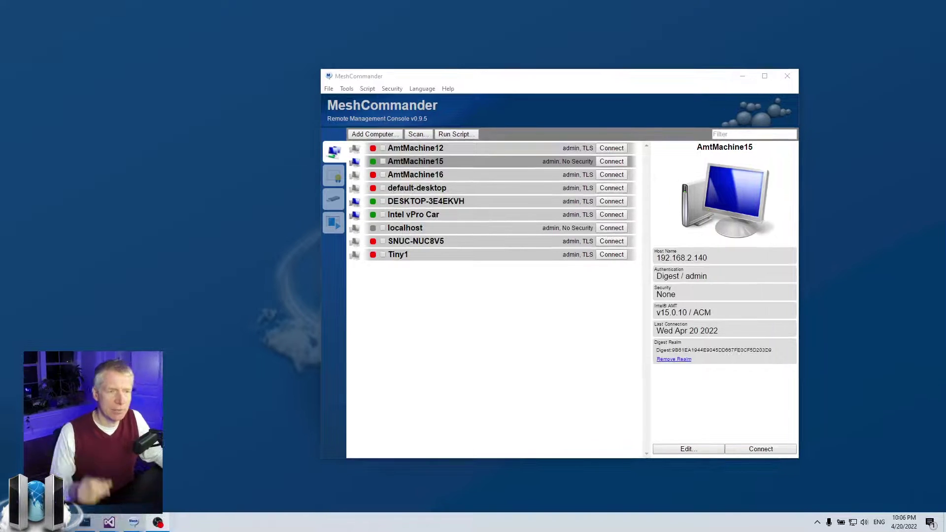
- Reposition the MeshCommander window slightly down and to the right on the desktop
{"action": "left_click_drag", "start_coordinate": [454, 82], "coordinate": [450, 84]}
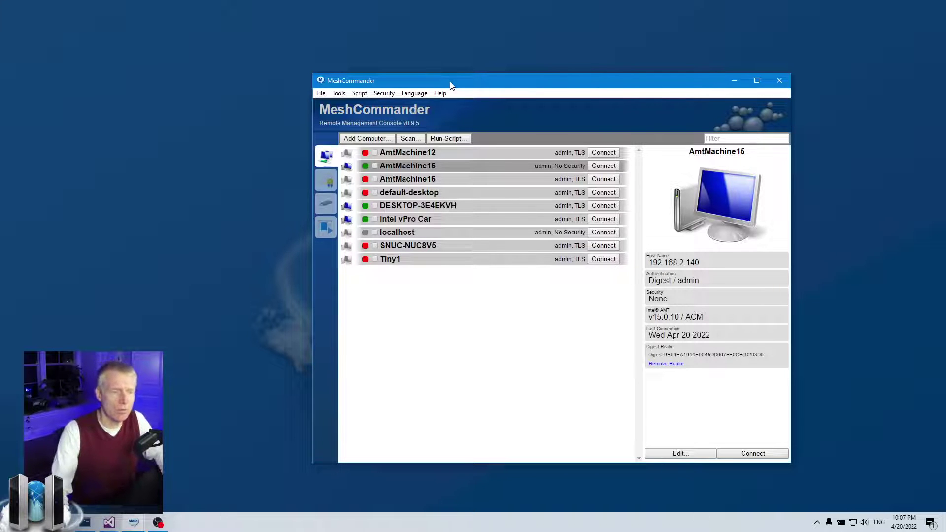
{"action": "left_click_drag", "start_coordinate": [451, 86], "coordinate": [456, 90]}
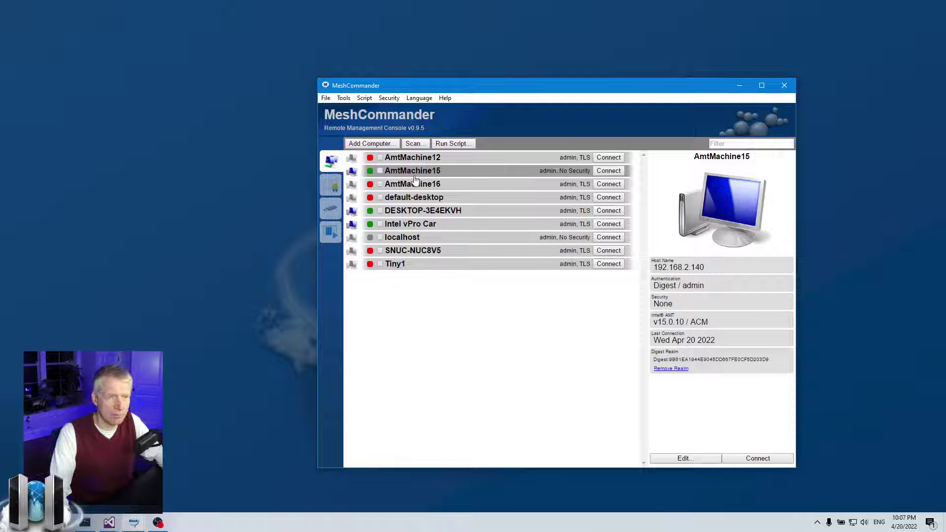
- Browse the Certificates, USB setup and Recordings views, then open Add Computer from the computer list
{"action": "left_click", "coordinate": [331, 186]}
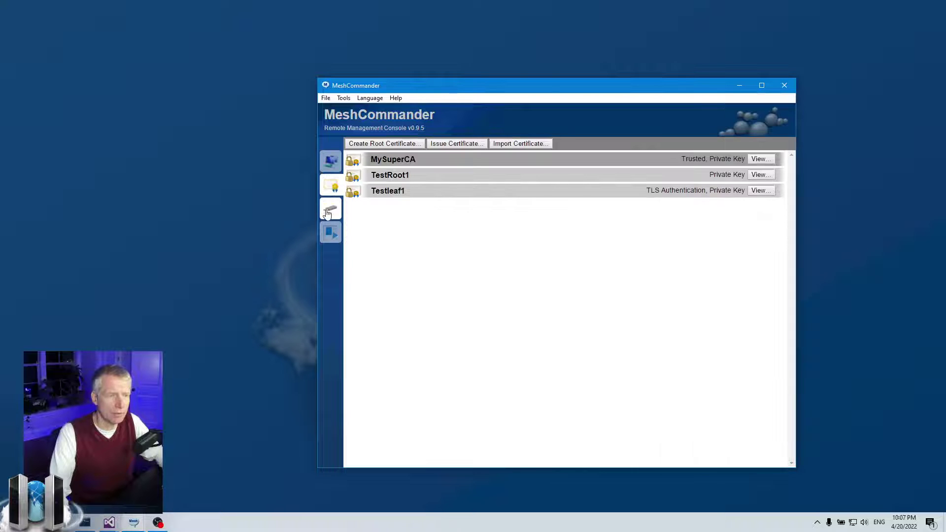
{"action": "left_click", "coordinate": [330, 209]}
{"action": "left_click", "coordinate": [330, 232]}
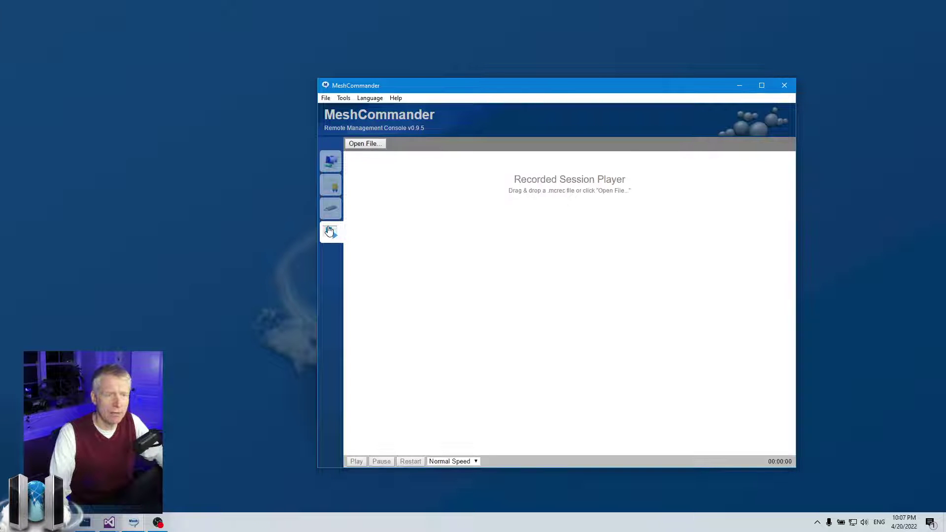
{"action": "left_click", "coordinate": [332, 164]}
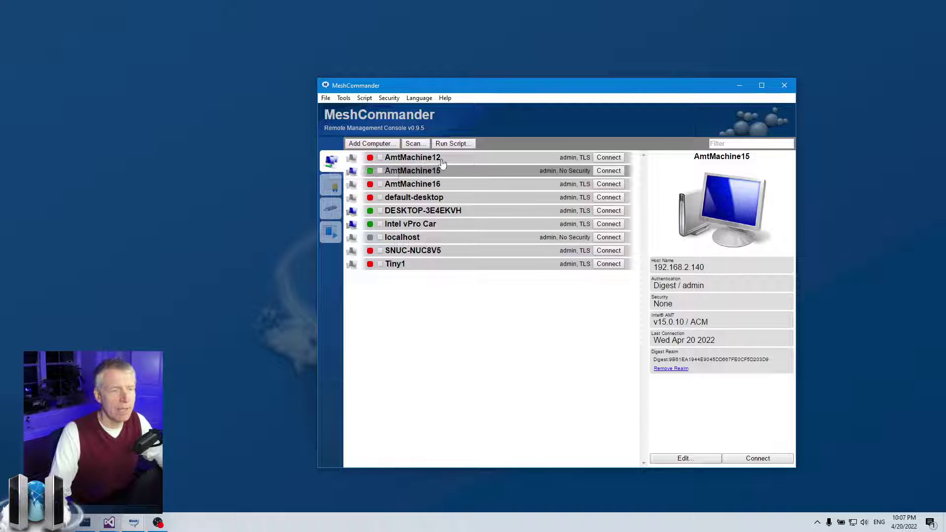
{"action": "left_click", "coordinate": [384, 144]}
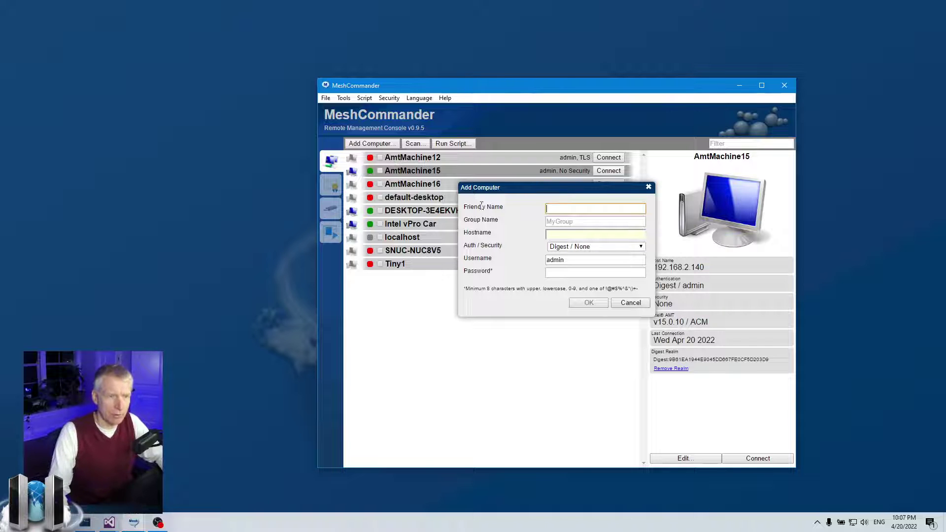
- Reopen the Add Computer form, keep Digest / None security, check username admin, then cancel
{"action": "key", "text": "Escape"}
{"action": "left_click", "coordinate": [372, 143]}
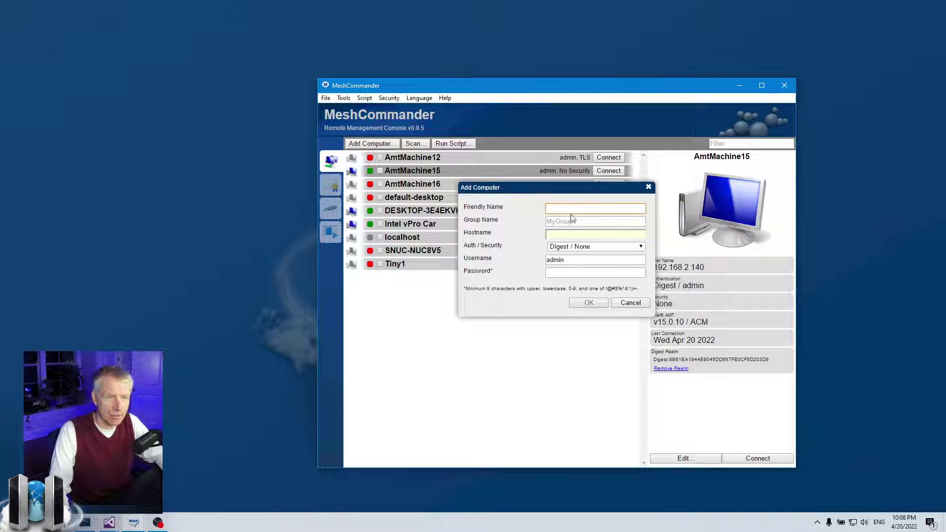
{"action": "left_click", "coordinate": [582, 249]}
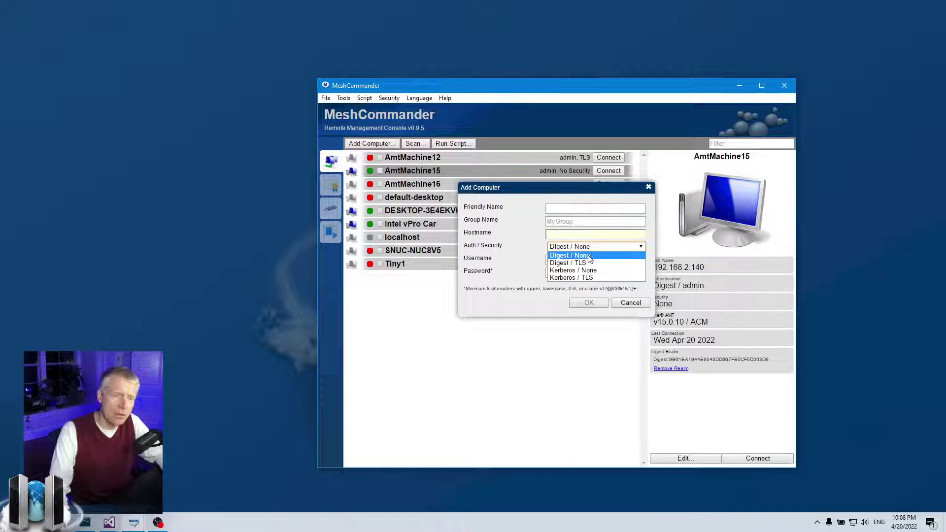
{"action": "left_click", "coordinate": [581, 256]}
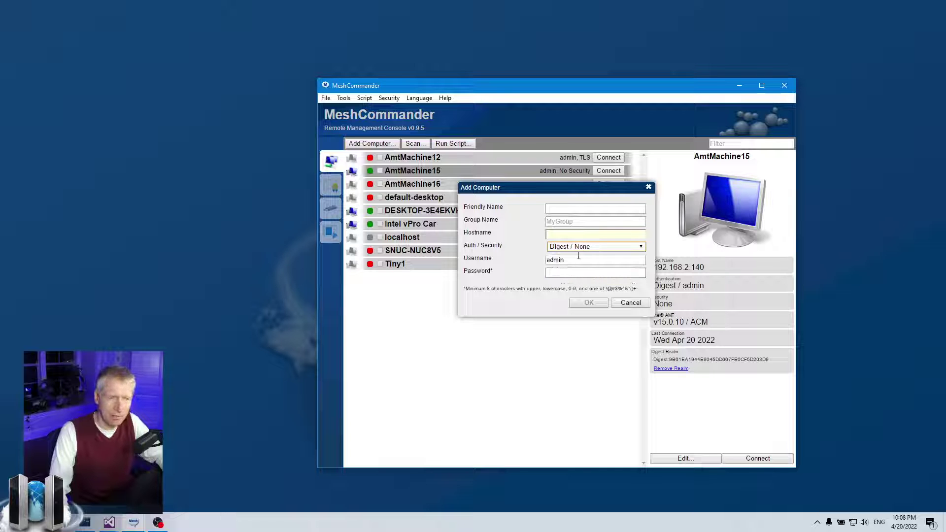
{"action": "left_click", "coordinate": [559, 272]}
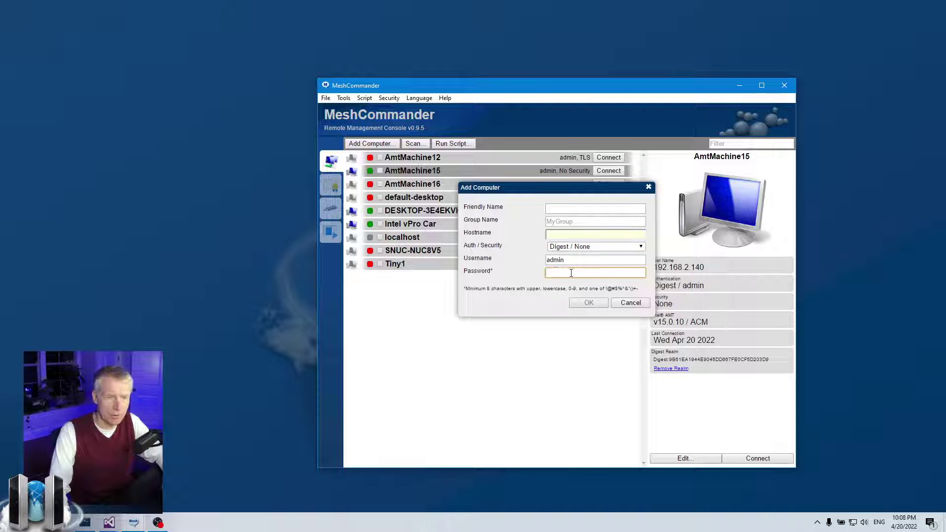
{"action": "left_click_drag", "start_coordinate": [562, 259], "coordinate": [500, 256]}
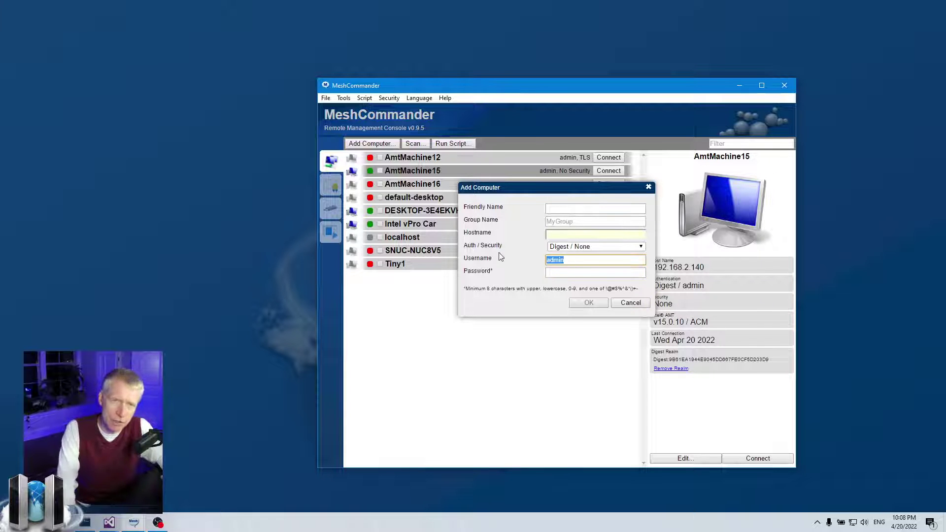
{"action": "left_click", "coordinate": [555, 272]}
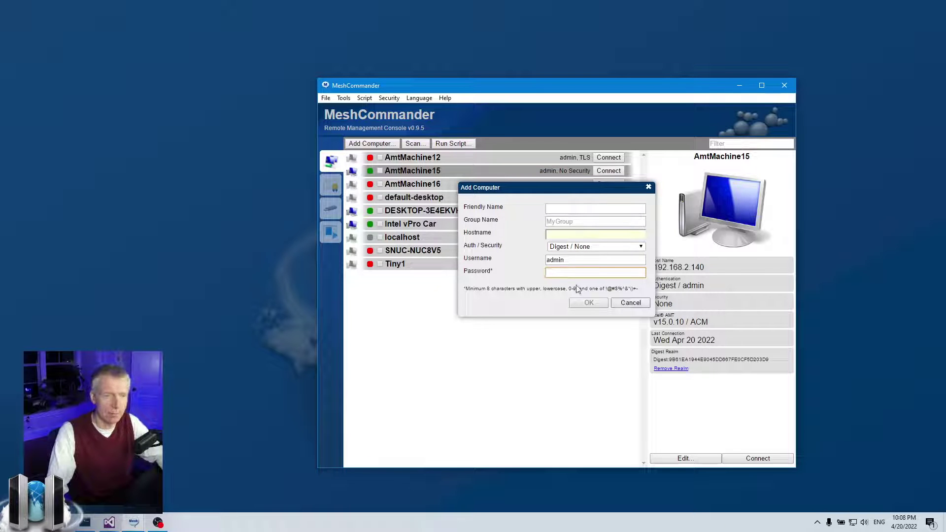
{"action": "left_click", "coordinate": [631, 303]}
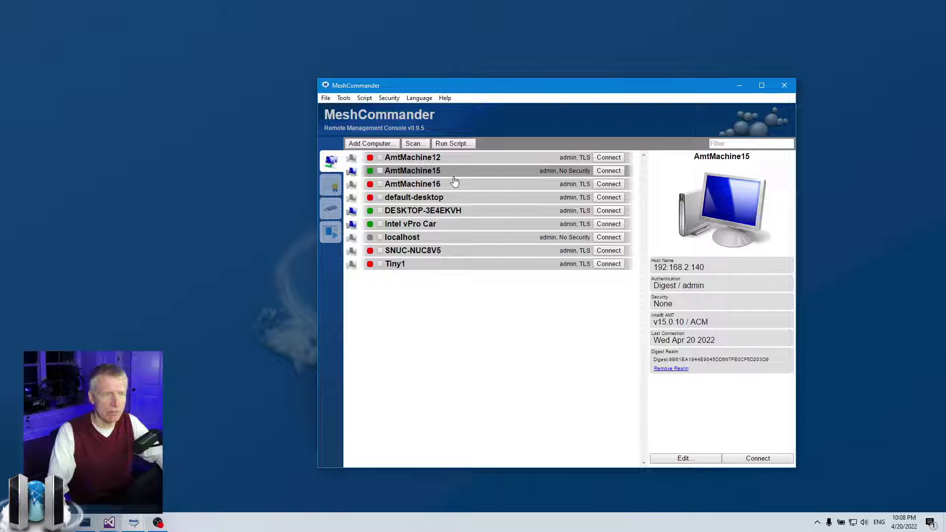
{"action": "mouse_move", "coordinate": [370, 176]}
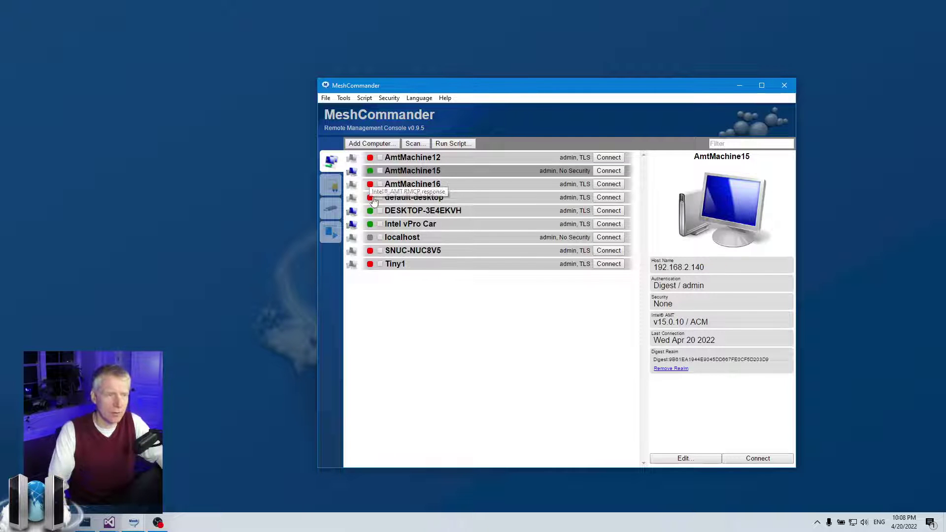
{"action": "mouse_move", "coordinate": [372, 227]}
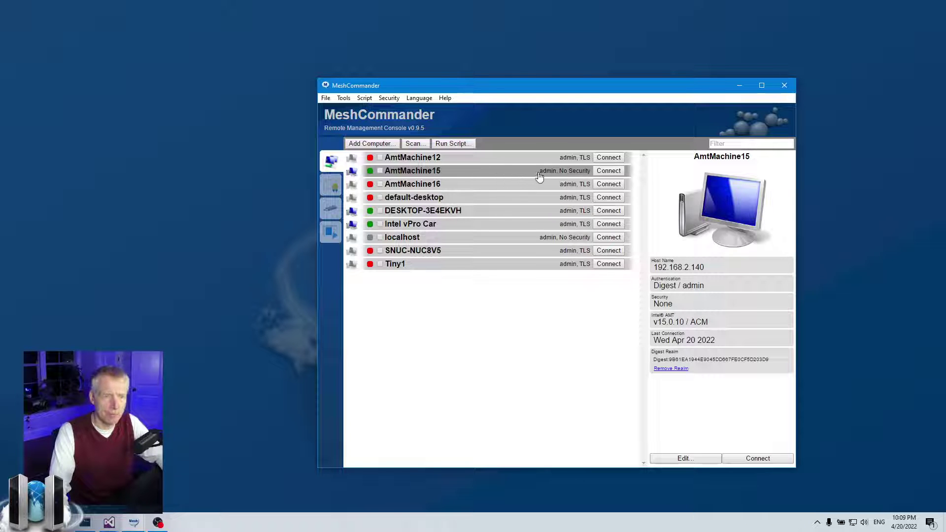
- Connect to AmtMachine15 and enable KVM Remote Desktop in its redirection settings
{"action": "left_click", "coordinate": [609, 171]}
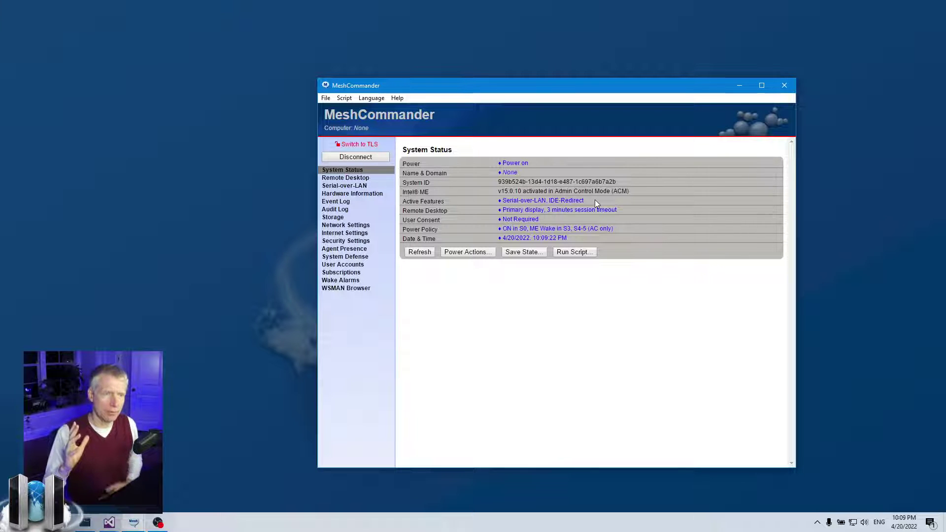
{"action": "left_click", "coordinate": [347, 178]}
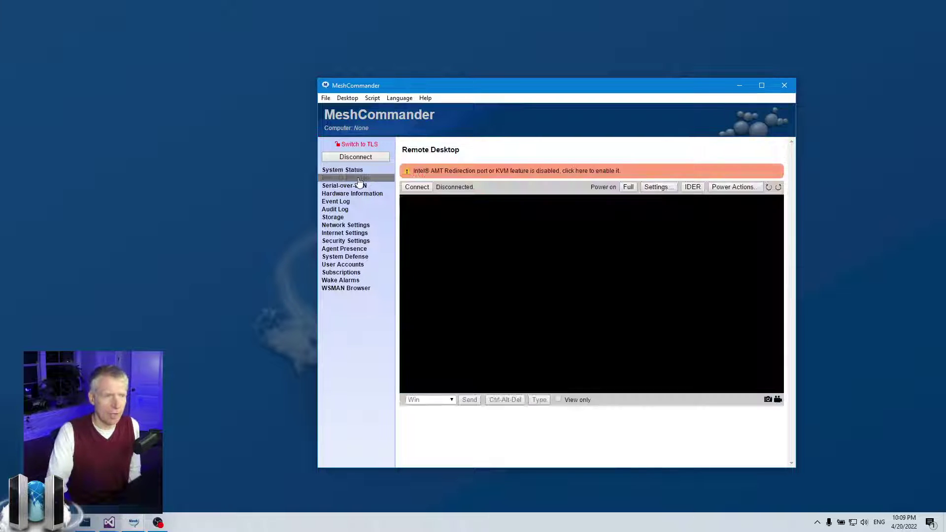
{"action": "left_click", "coordinate": [461, 172]}
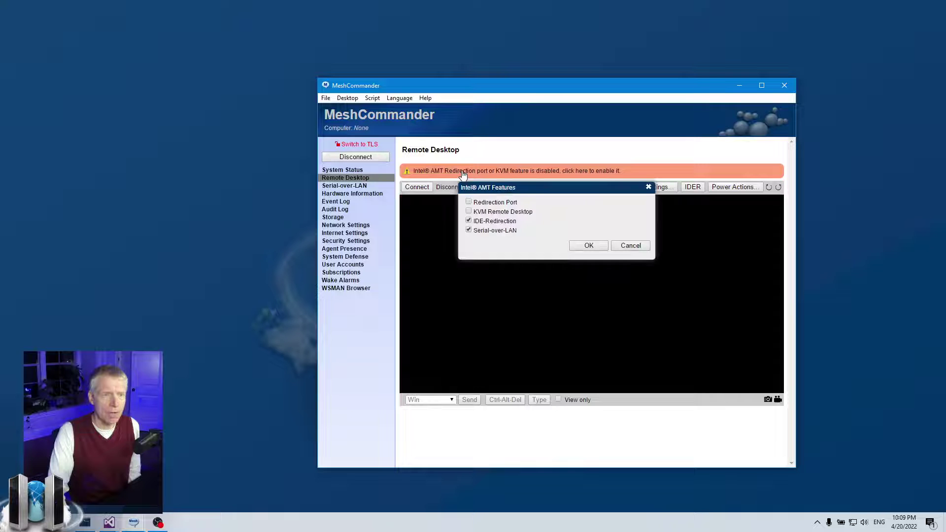
{"action": "left_click", "coordinate": [498, 211]}
{"action": "left_click", "coordinate": [587, 245]}
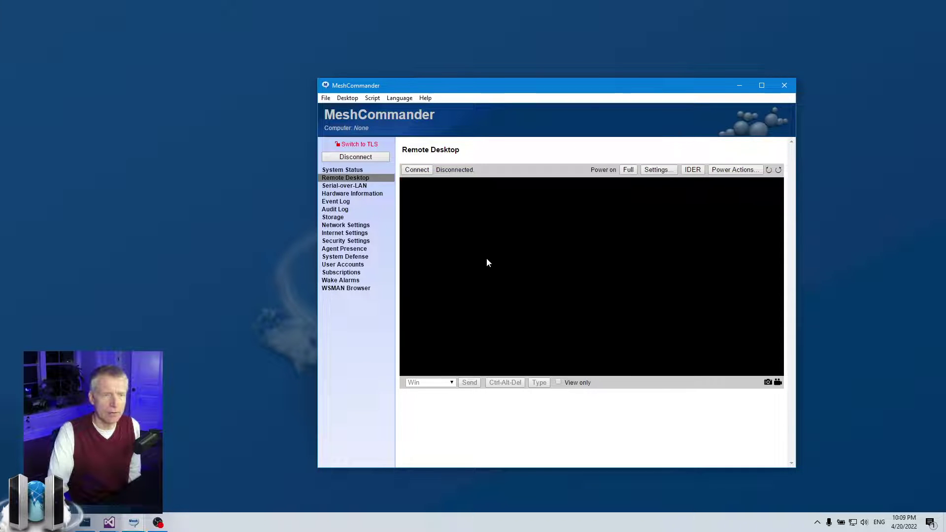
- Start a remote desktop session to view AmtMachine15's desktop, then end it
{"action": "left_click", "coordinate": [417, 170]}
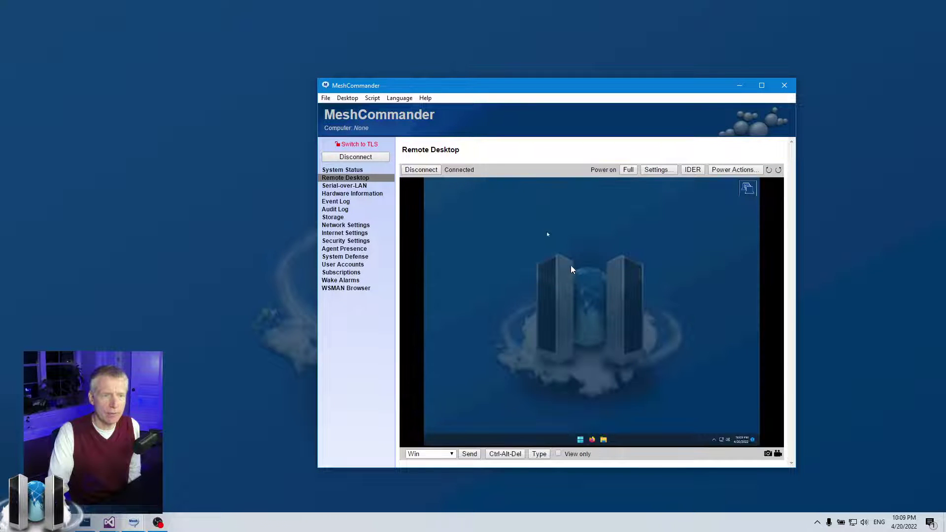
{"action": "left_click_drag", "start_coordinate": [578, 270], "coordinate": [700, 373]}
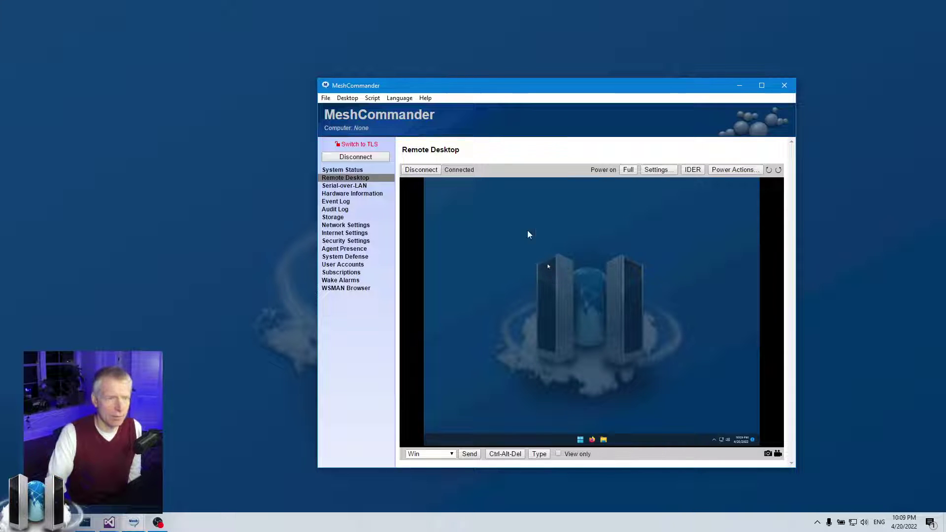
{"action": "left_click", "coordinate": [422, 170]}
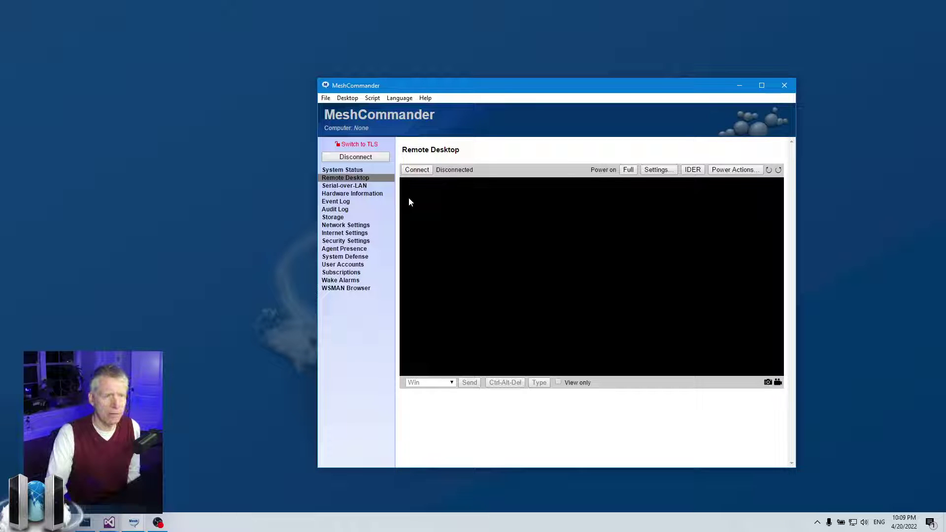
{"action": "left_click", "coordinate": [347, 242]}
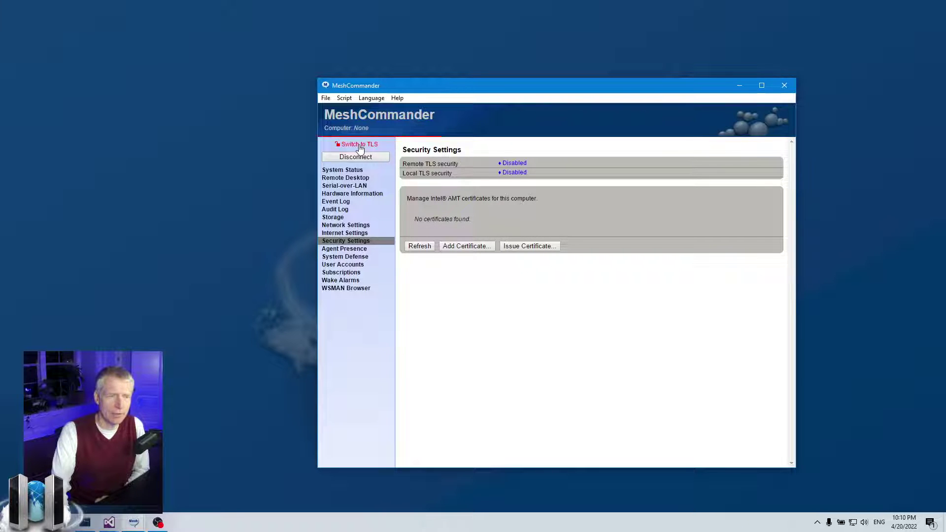
- Switch AmtMachine15 to TLS, review its Security Settings, then disconnect back to the list
{"action": "left_click", "coordinate": [359, 148]}
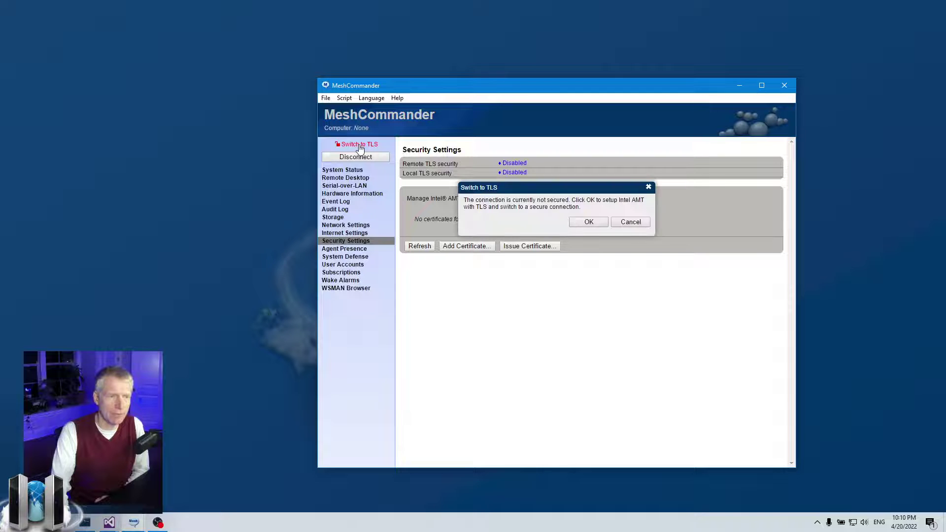
{"action": "left_click", "coordinate": [601, 224]}
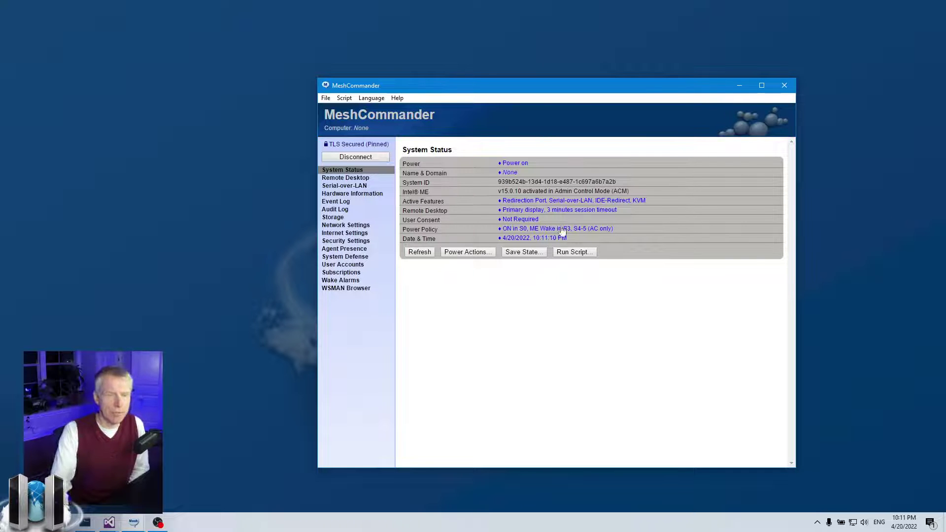
{"action": "left_click", "coordinate": [348, 241]}
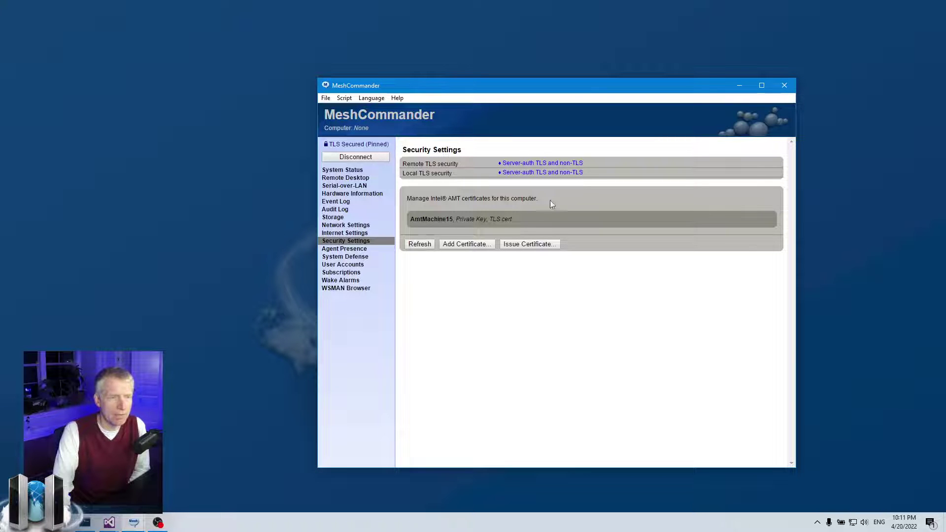
{"action": "left_click", "coordinate": [371, 156]}
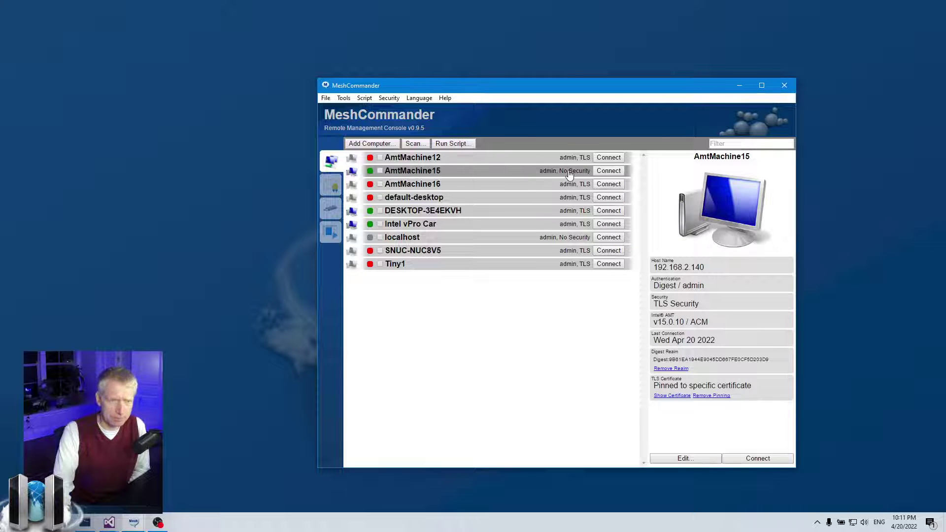
- Scan the listed computers for presence and select AmtMachine15 to show its details
{"action": "left_click", "coordinate": [444, 99]}
{"action": "left_click", "coordinate": [458, 120]}
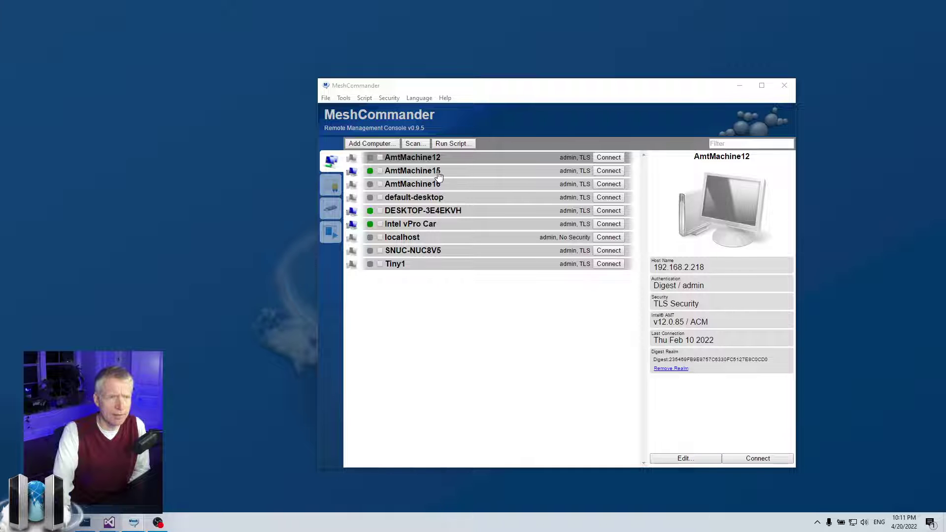
{"action": "left_click", "coordinate": [445, 176]}
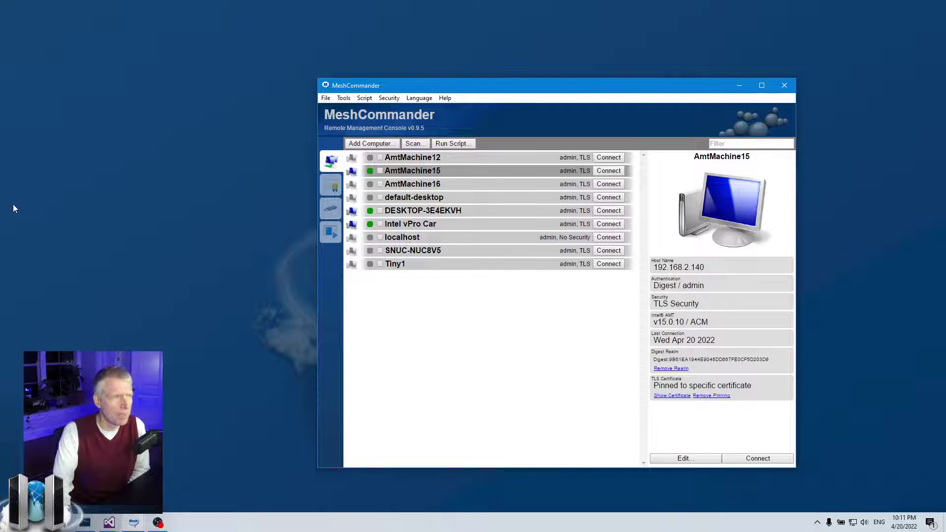
- Open AmtMachine15's device settings, confirm Digest / TLS security, and cancel without saving
{"action": "right_click", "coordinate": [576, 172]}
{"action": "left_click", "coordinate": [589, 252]}
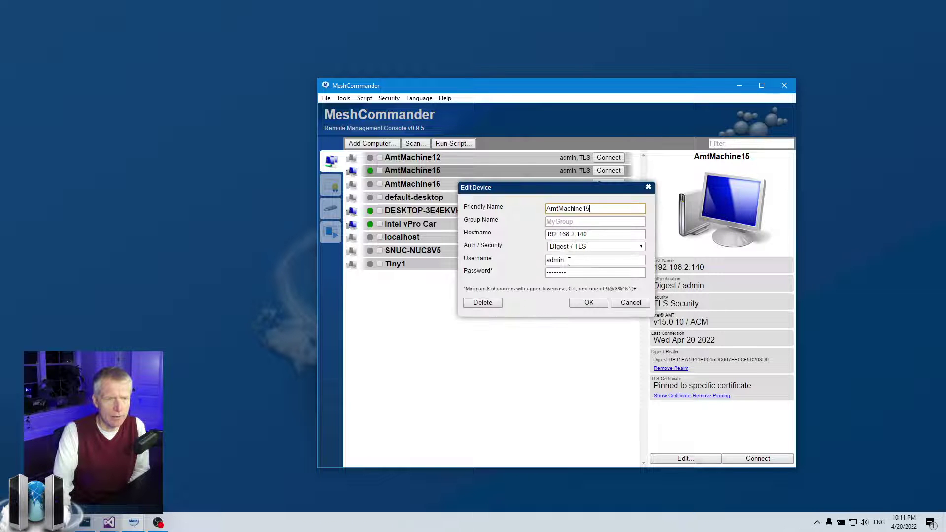
{"action": "left_click", "coordinate": [551, 247]}
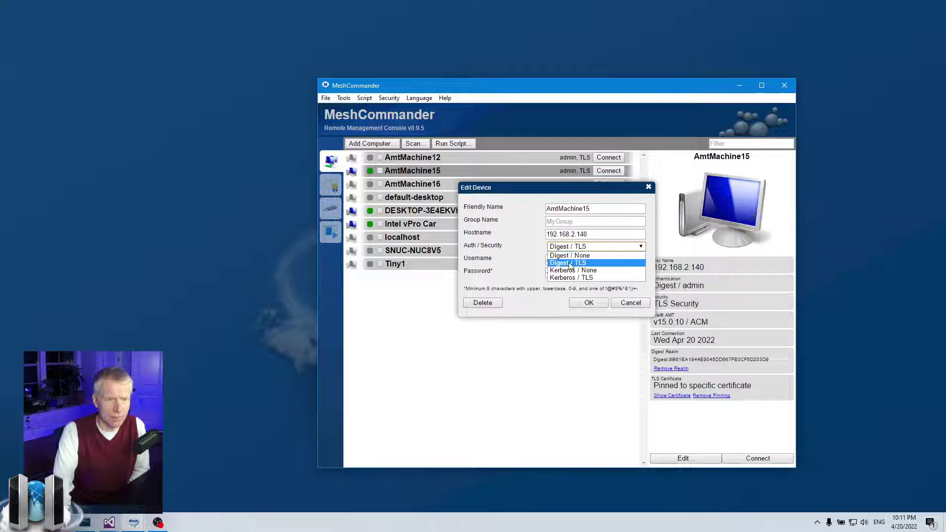
{"action": "left_click", "coordinate": [571, 264]}
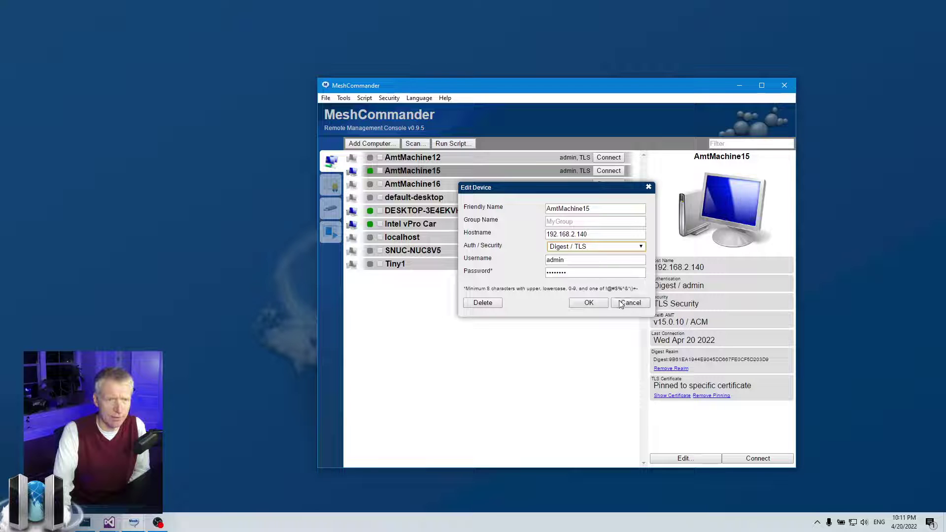
{"action": "left_click", "coordinate": [624, 303]}
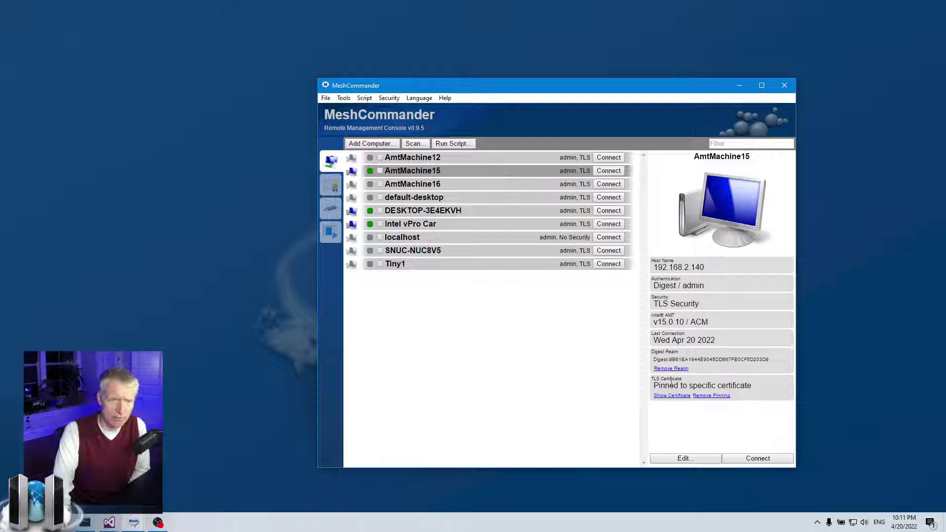
{"action": "mouse_move", "coordinate": [670, 384]}
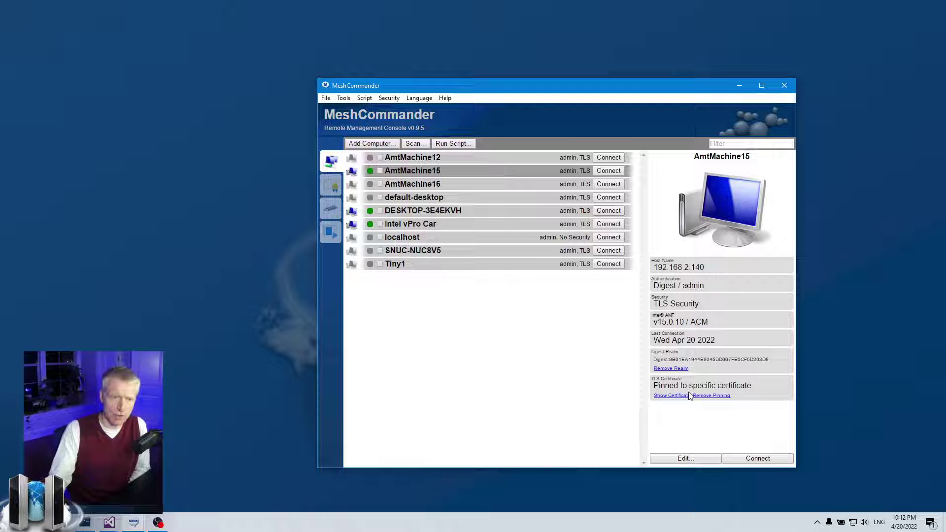
- Connect to and disconnect from AmtMachine15, then request removal of its certificate pinning
{"action": "left_click", "coordinate": [608, 171]}
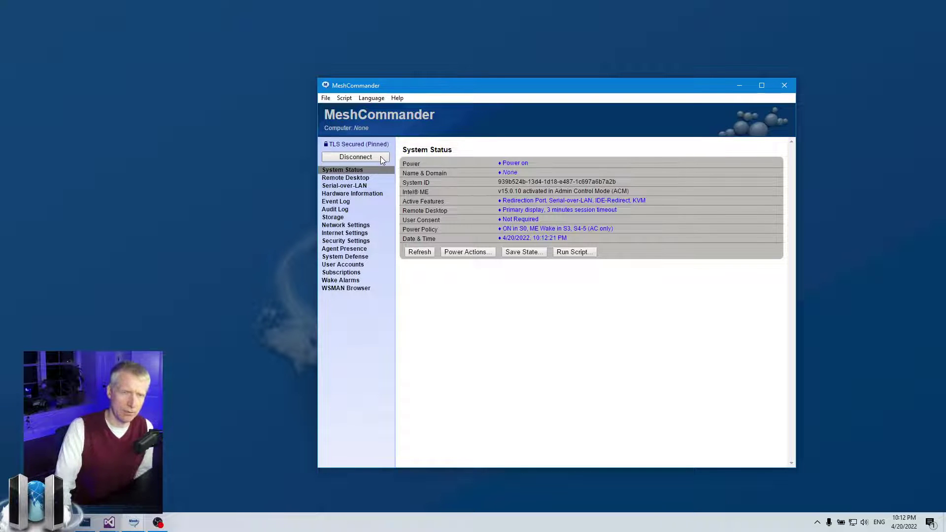
{"action": "left_click", "coordinate": [356, 157]}
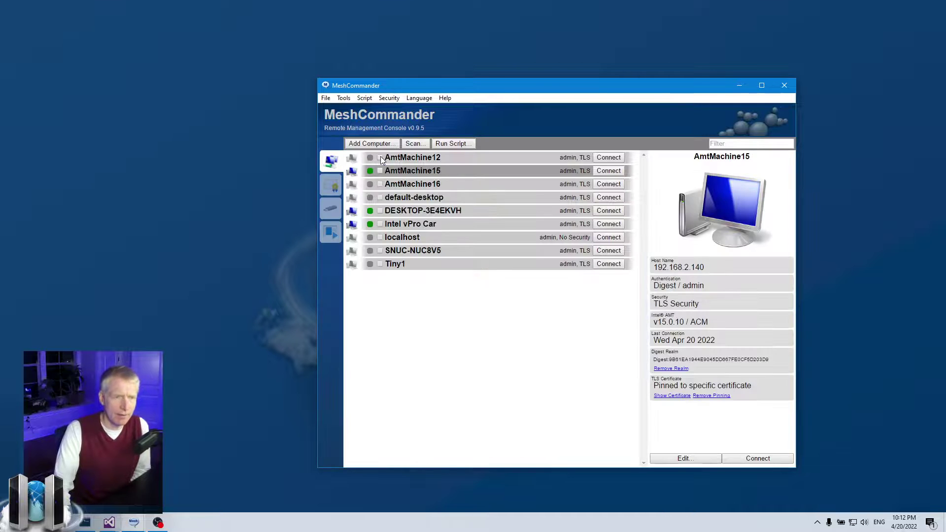
{"action": "left_click", "coordinate": [703, 396]}
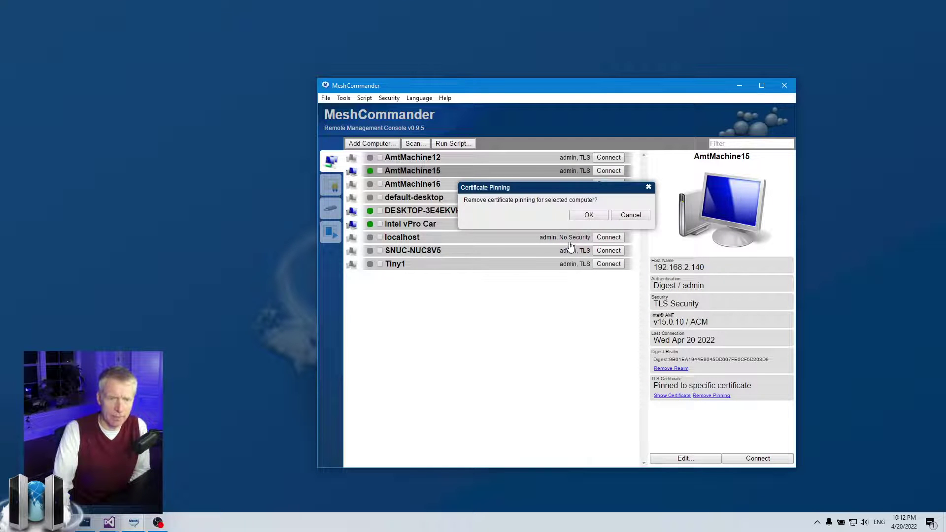
- Confirm removing the pinning, reconnect to AmtMachine15 and accept its presented TLS certificate
{"action": "left_click", "coordinate": [588, 215]}
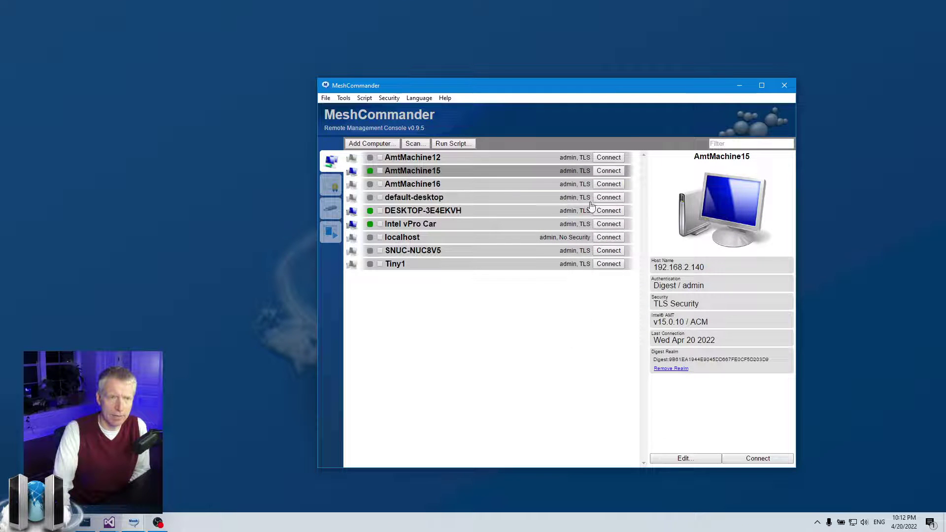
{"action": "left_click", "coordinate": [609, 172]}
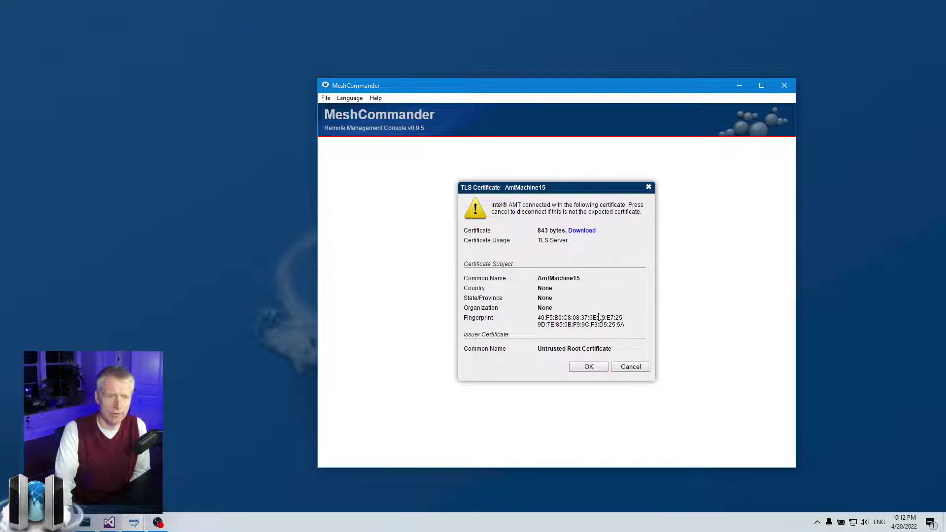
{"action": "left_click", "coordinate": [596, 368]}
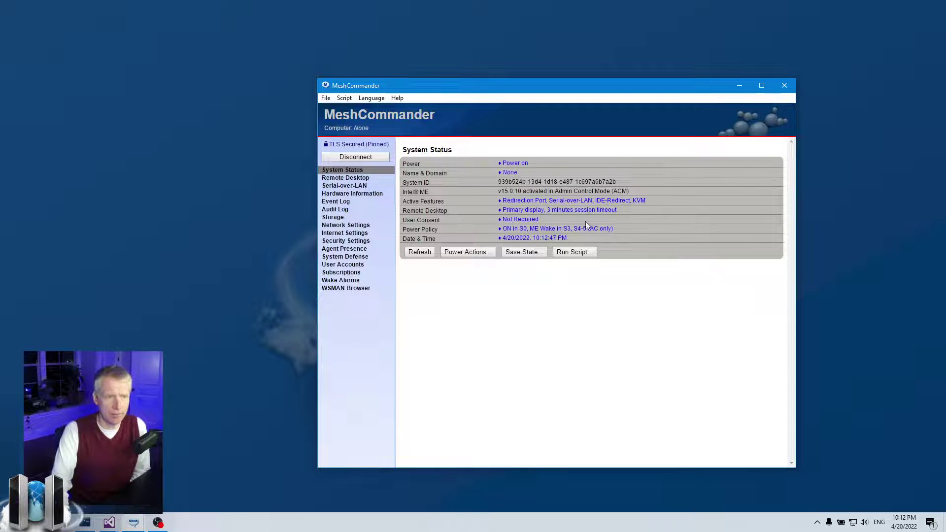
- Disconnect and reconnect to AmtMachine15, then view its Security Settings listing the TLS certificate
{"action": "left_click", "coordinate": [353, 156]}
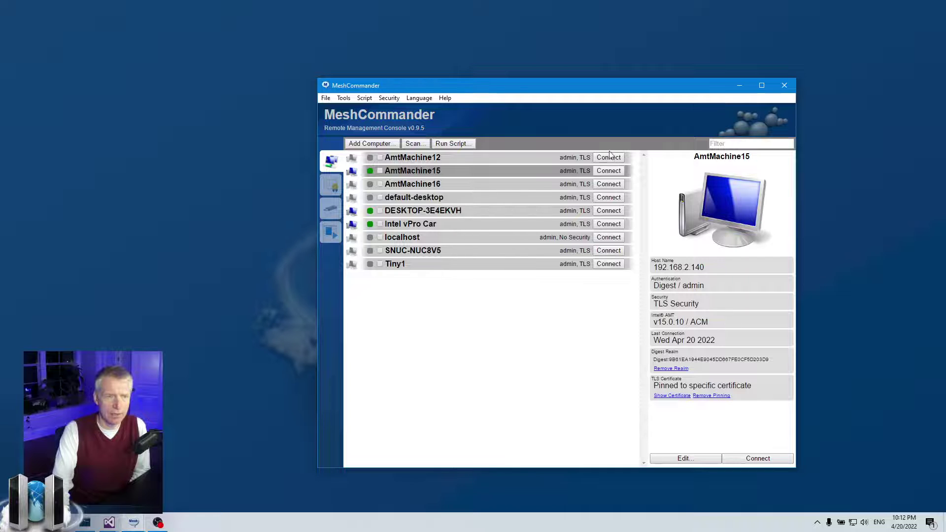
{"action": "left_click", "coordinate": [609, 171]}
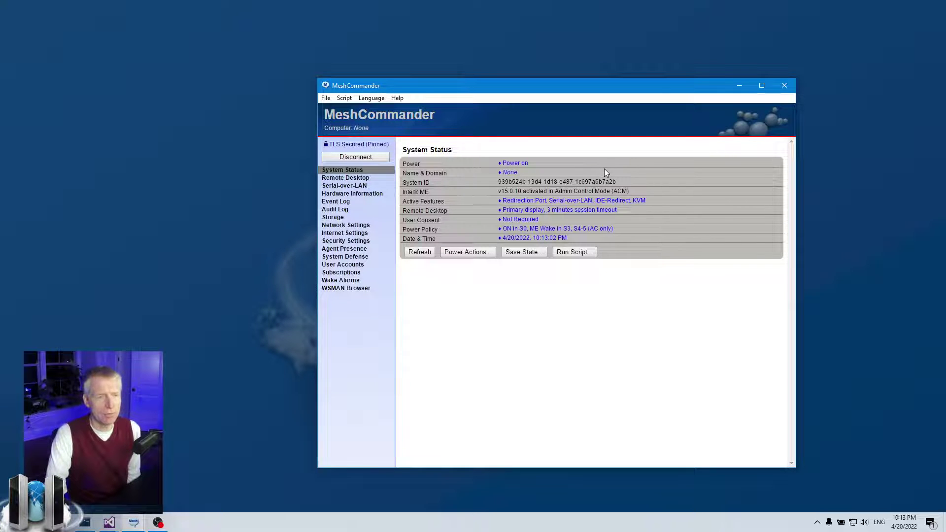
{"action": "left_click", "coordinate": [347, 240]}
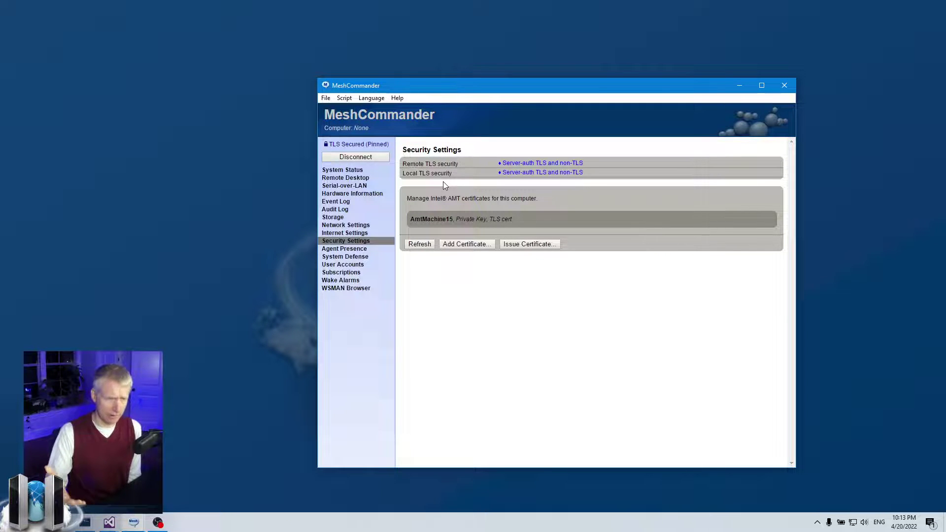
- After disconnecting, create root certificate 'My Test Root CA' with organization Mesh, state OR, country US
{"action": "left_click", "coordinate": [377, 157]}
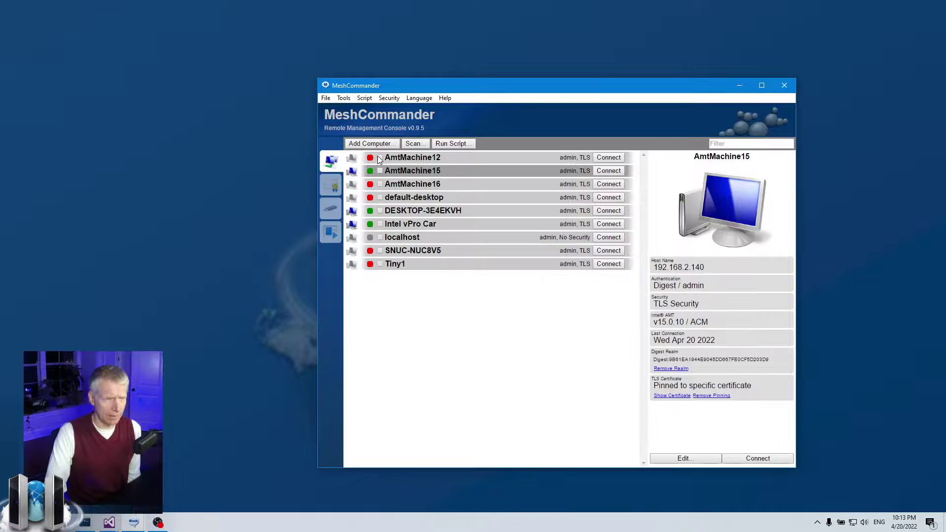
{"action": "left_click", "coordinate": [331, 190]}
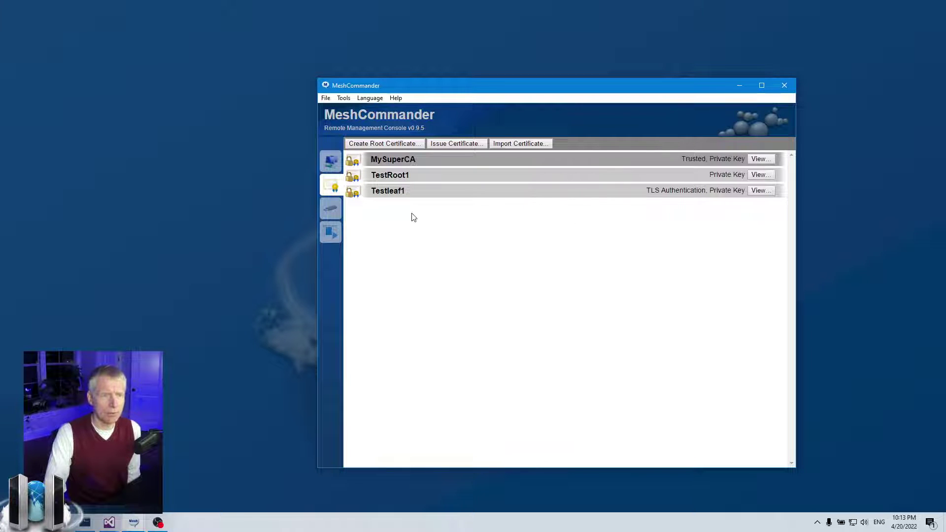
{"action": "left_click", "coordinate": [394, 144]}
{"action": "left_click", "coordinate": [540, 204]}
{"action": "type", "text": "My Test "}
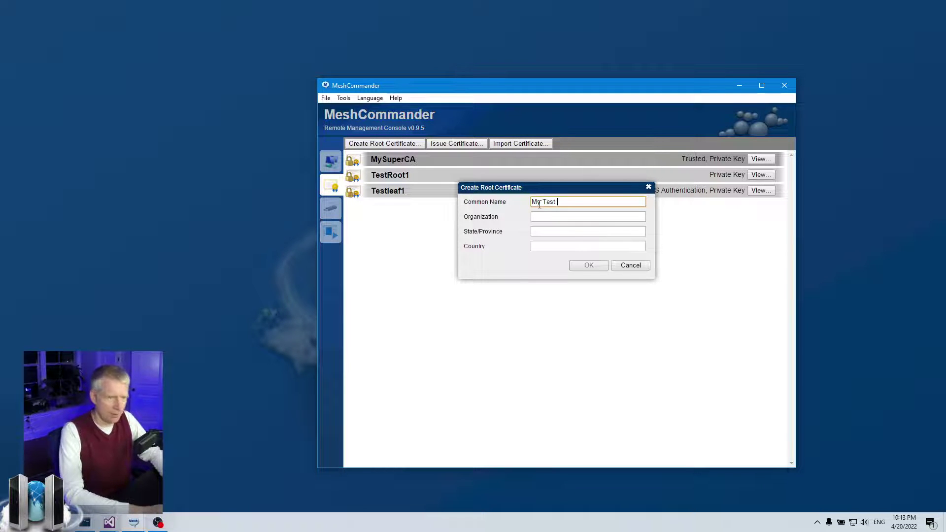
{"action": "type", "text": "Root CA"}
{"action": "left_click", "coordinate": [540, 216]}
{"action": "type", "text": "Mesh"}
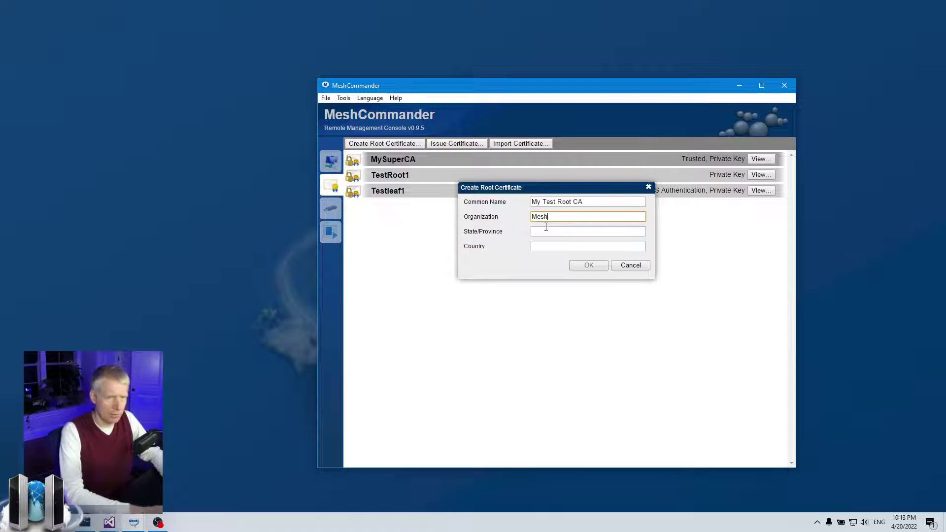
{"action": "key", "text": "Tab"}
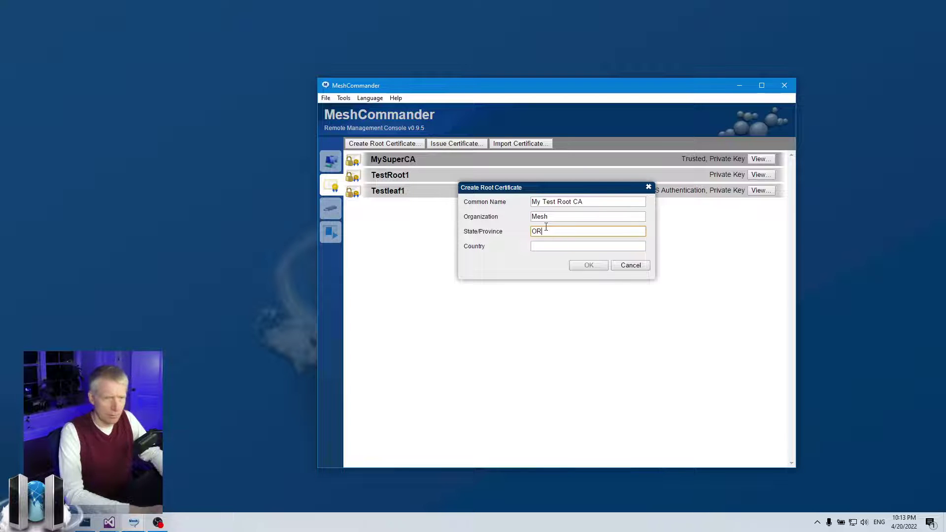
{"action": "key", "text": "Tab"}
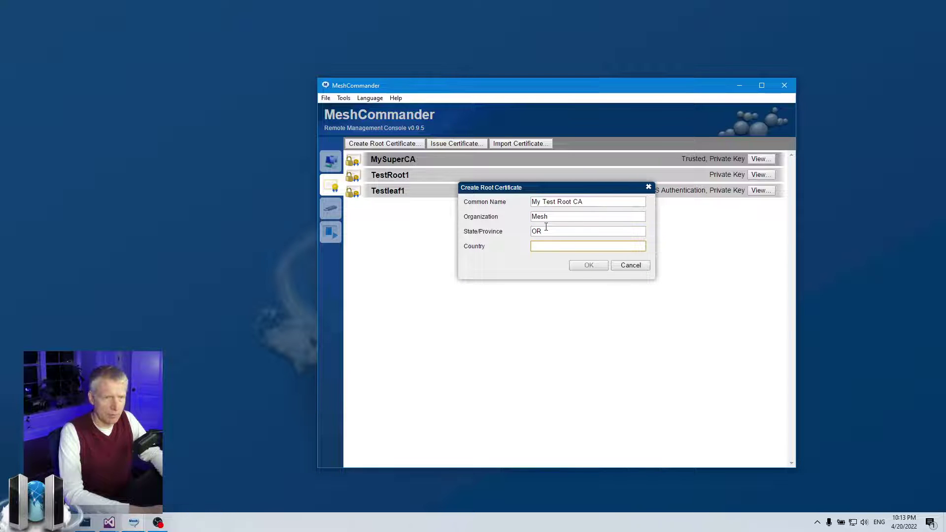
{"action": "type", "text": "US"}
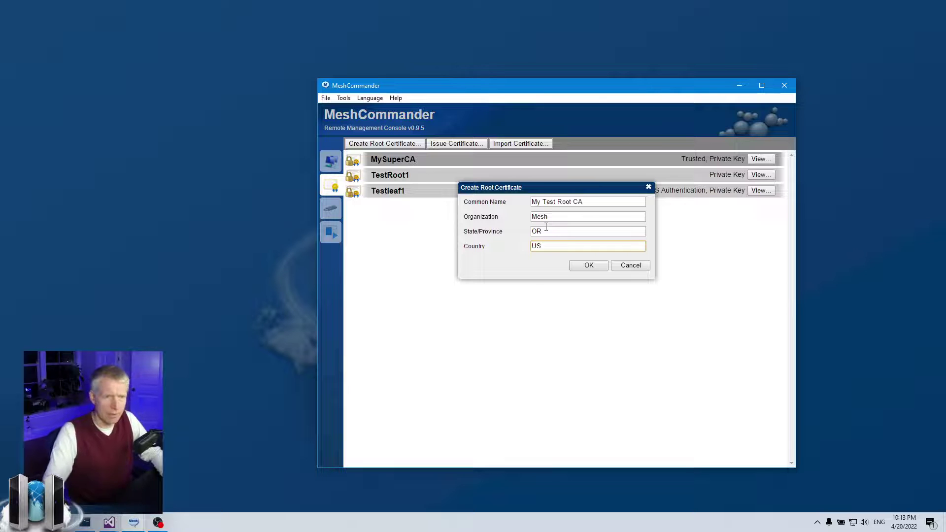
{"action": "left_click", "coordinate": [584, 267]}
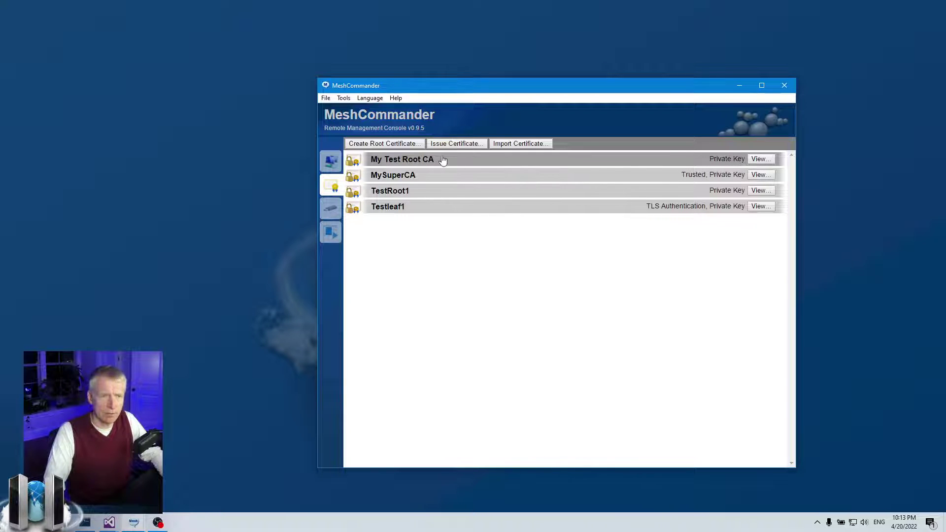
- Tick 'This is a trusted certificate' on My Test Root CA and confirm with OK
{"action": "left_click", "coordinate": [759, 159]}
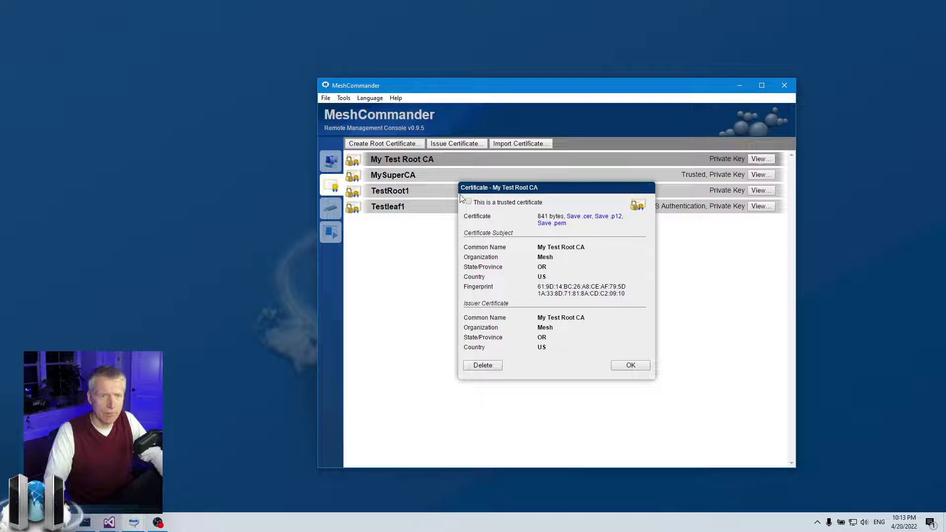
{"action": "left_click", "coordinate": [479, 202]}
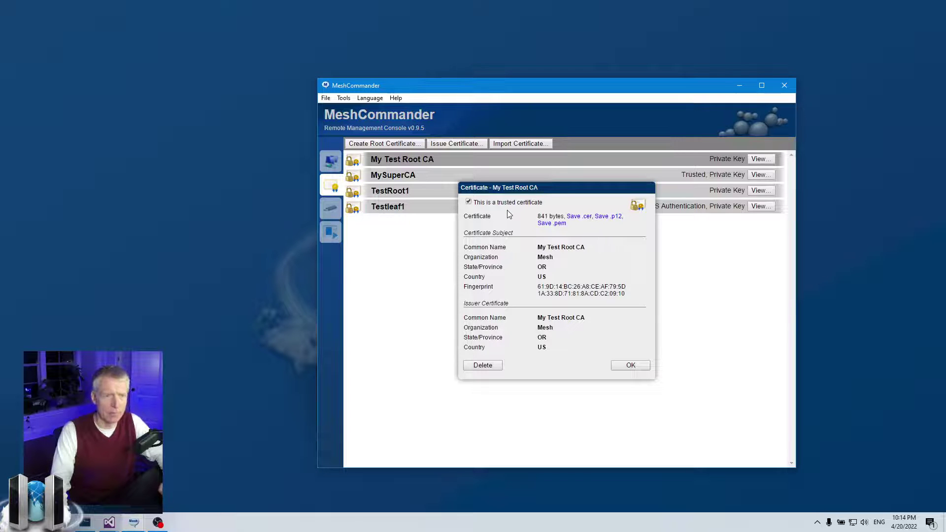
{"action": "left_click", "coordinate": [633, 367]}
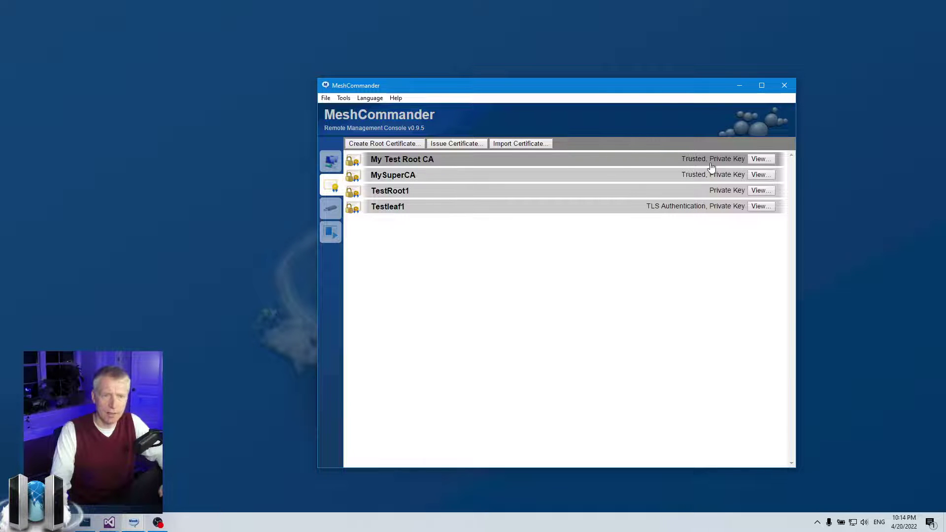
- Return to the computer list, connect to AmtMachine15 and open its Security Settings
{"action": "left_click", "coordinate": [332, 163]}
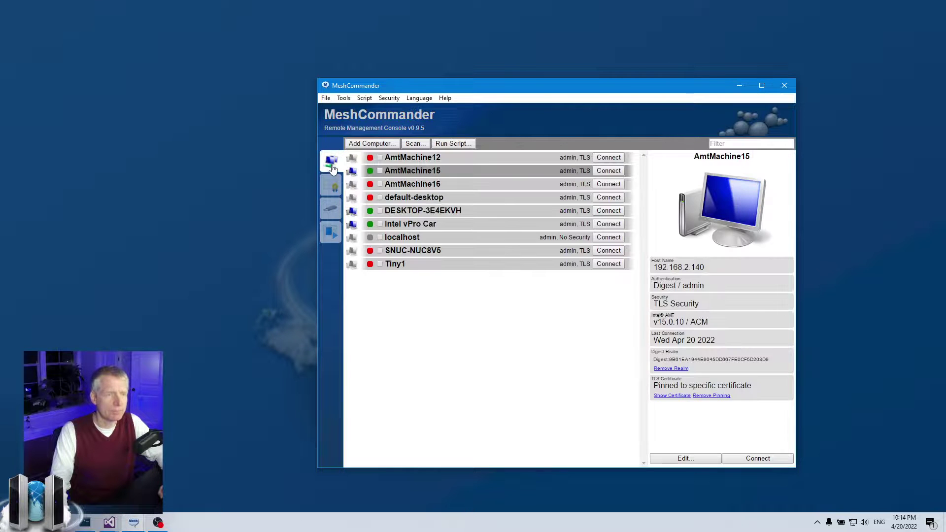
{"action": "left_click", "coordinate": [607, 173]}
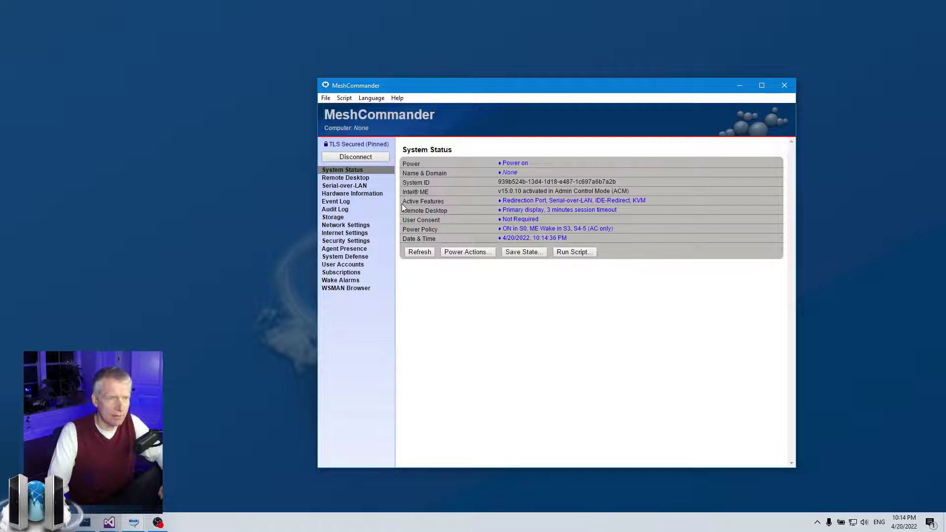
{"action": "left_click", "coordinate": [335, 242]}
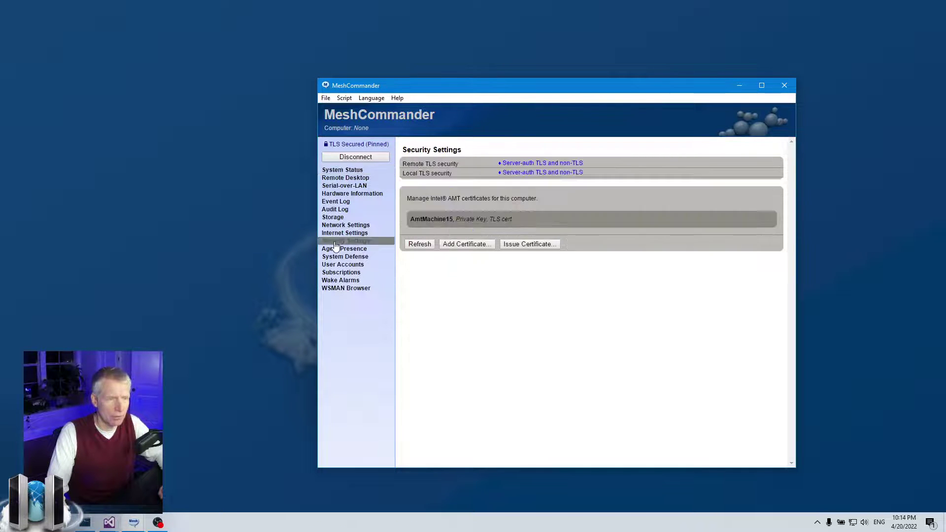
- Start a new certificate issued from the certificate manager, with My Test Root CA as issuer
{"action": "left_click", "coordinate": [522, 246]}
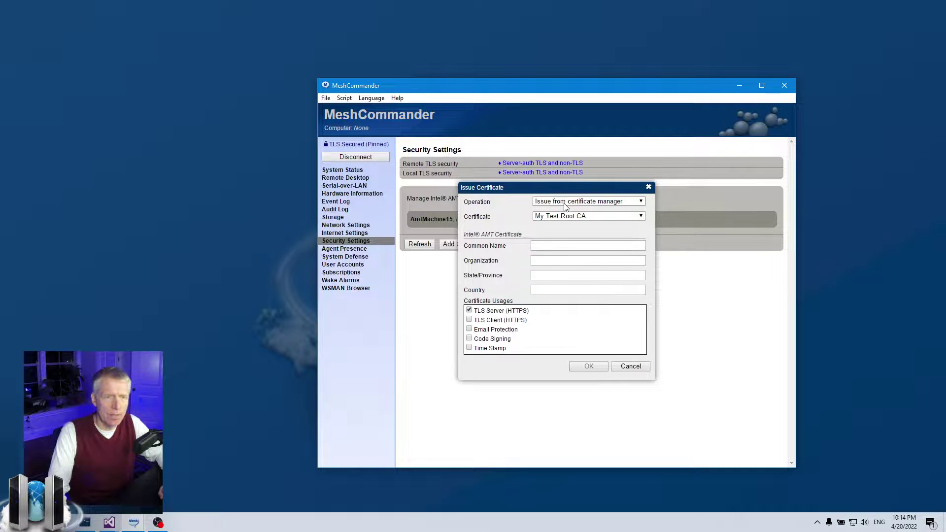
{"action": "left_click", "coordinate": [565, 203]}
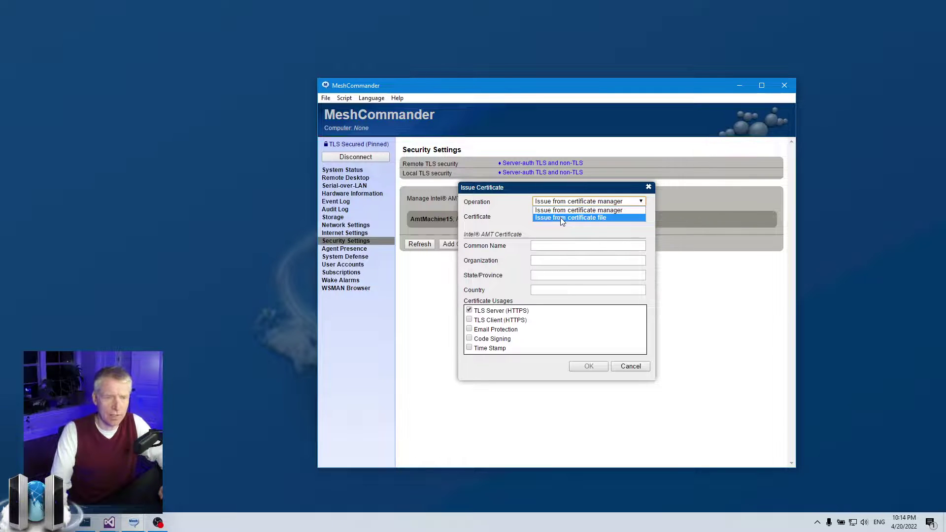
{"action": "left_click", "coordinate": [562, 210]}
{"action": "left_click", "coordinate": [558, 219]}
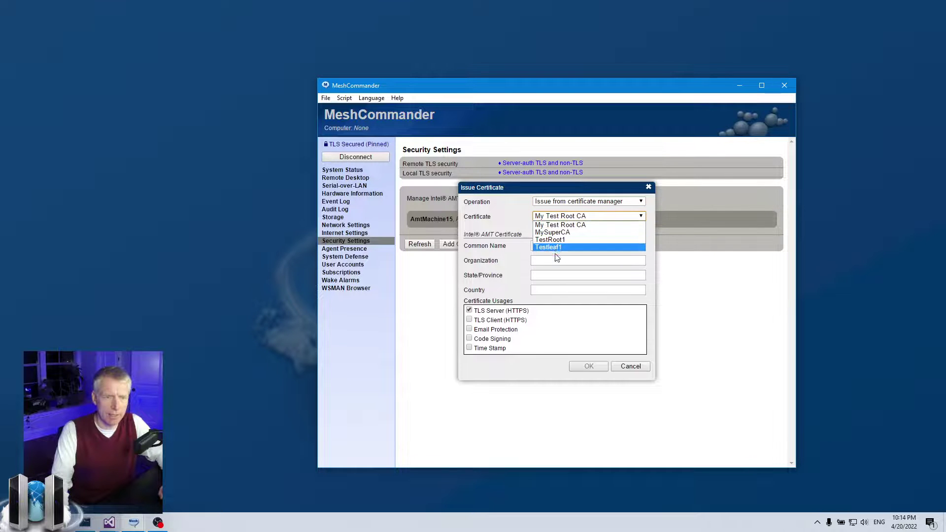
{"action": "left_click", "coordinate": [559, 226]}
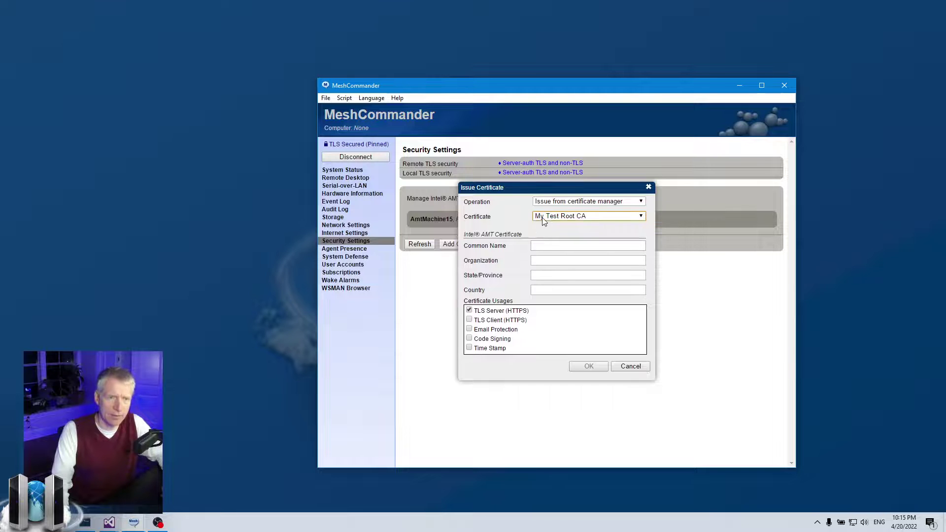
- Issue it with common name AmtMachine15, organization MyOrg, state OR, country US
{"action": "left_click", "coordinate": [559, 246]}
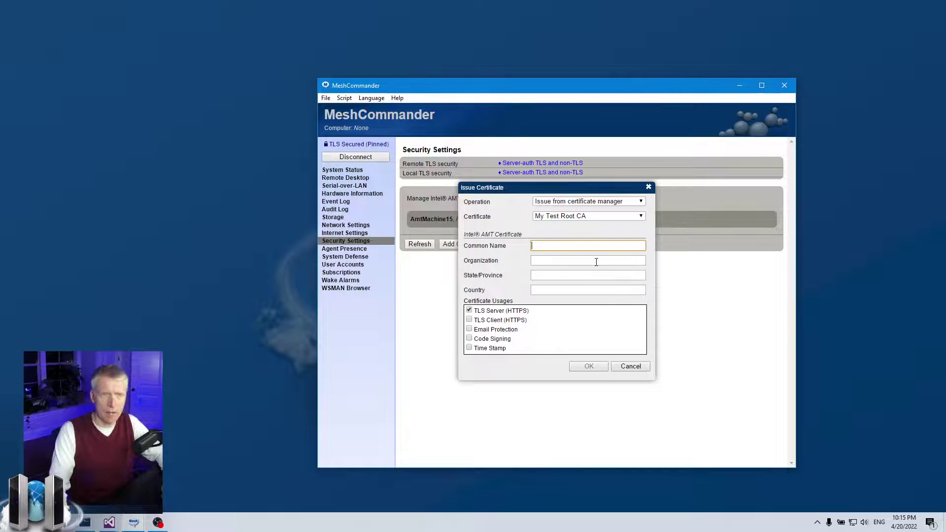
{"action": "type", "text": "AmtMac"}
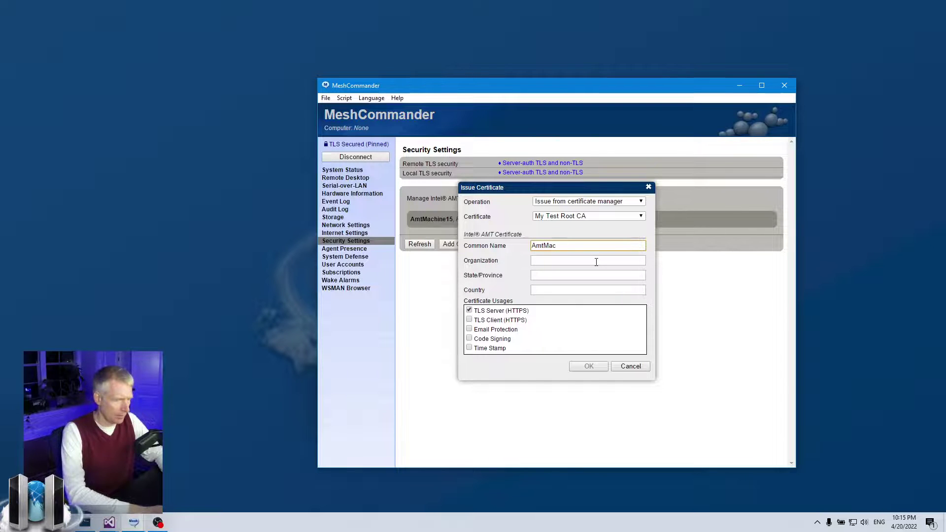
{"action": "type", "text": "hine15"}
{"action": "left_click", "coordinate": [596, 262]}
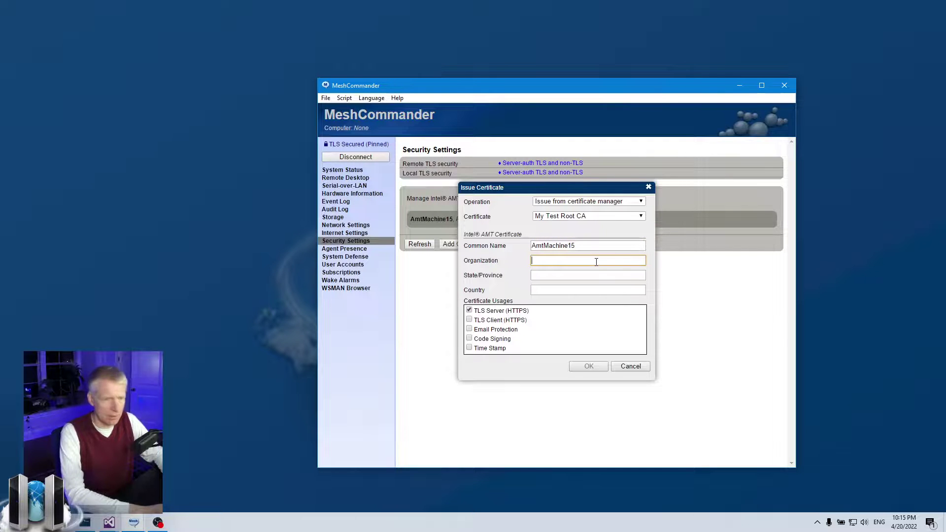
{"action": "type", "text": "MyOrg"}
{"action": "key", "text": "Tab"}
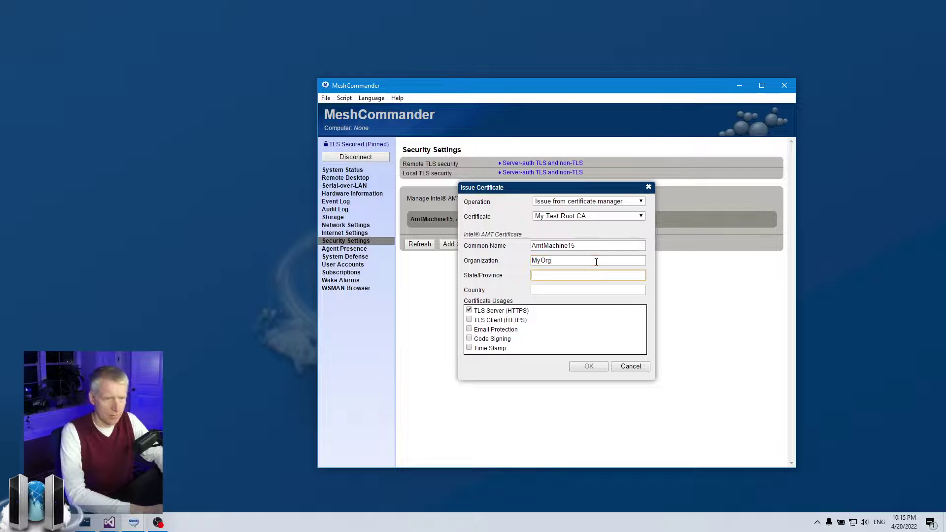
{"action": "type", "text": "OR"}
{"action": "key", "text": "Tab"}
{"action": "type", "text": "US"}
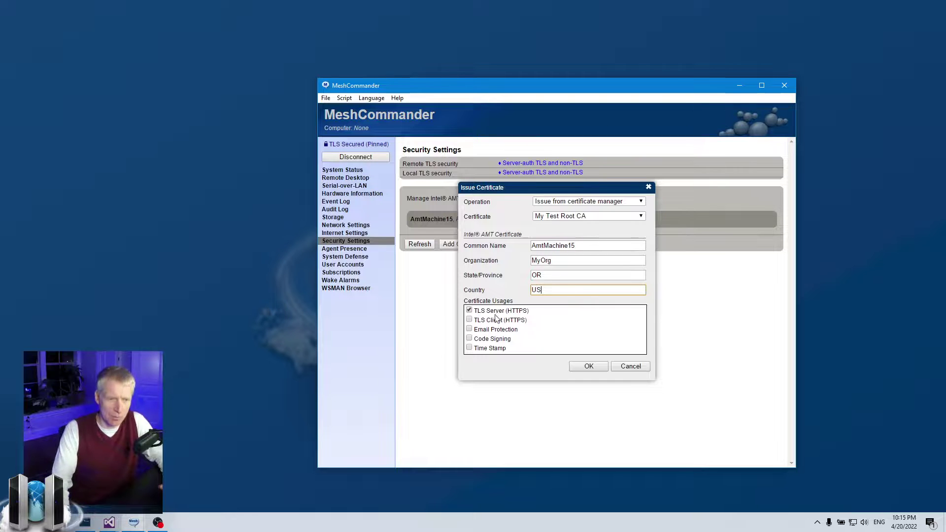
{"action": "left_click", "coordinate": [589, 366]}
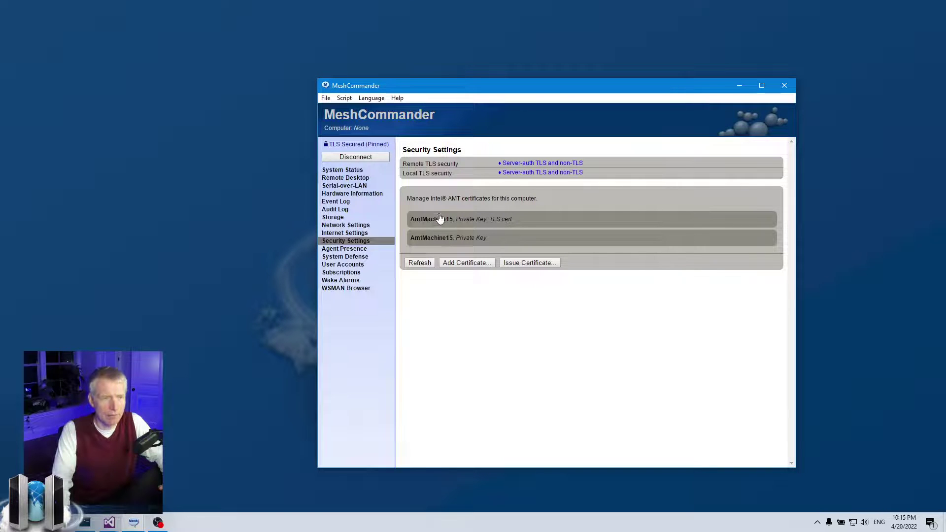
- Delete the duplicate AmtMachine15 certificate and start another one issued by My Test Root CA
{"action": "left_click", "coordinate": [451, 245]}
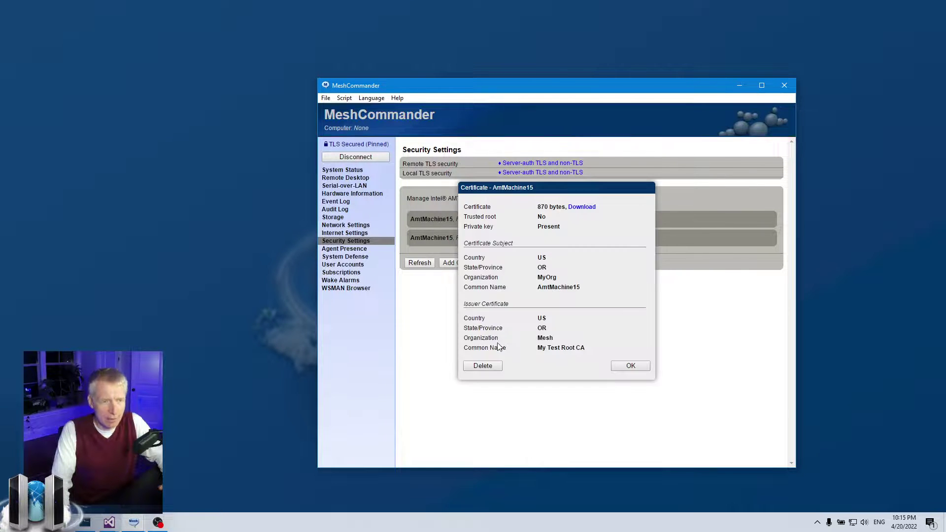
{"action": "left_click", "coordinate": [483, 367]}
{"action": "left_click", "coordinate": [520, 245]}
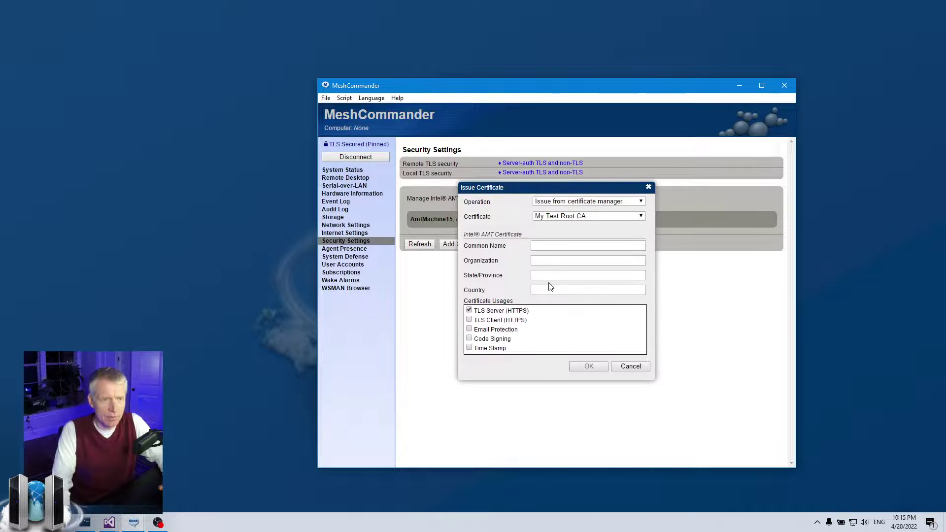
{"action": "left_click", "coordinate": [570, 218]}
{"action": "left_click", "coordinate": [570, 218]}
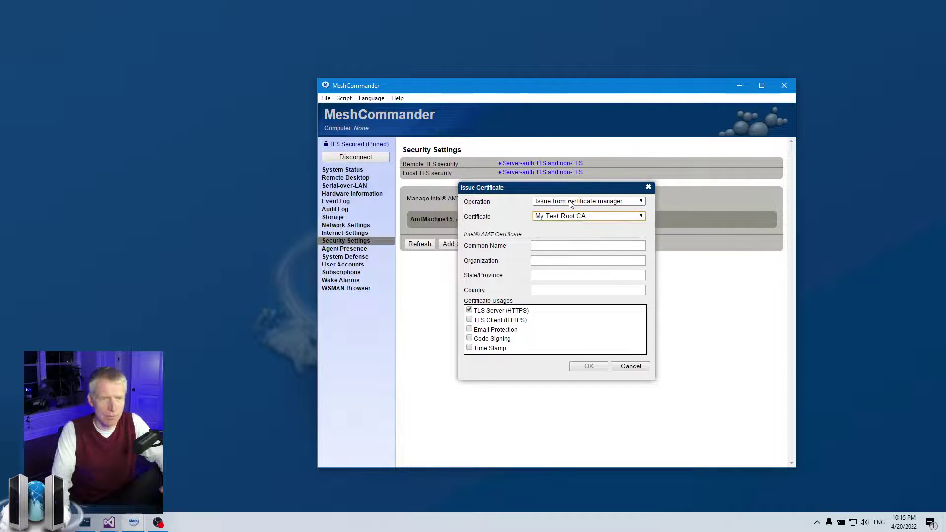
- Issue it as MyOtherServerCert for organization MyOrg, state OR, country US
{"action": "left_click", "coordinate": [572, 247]}
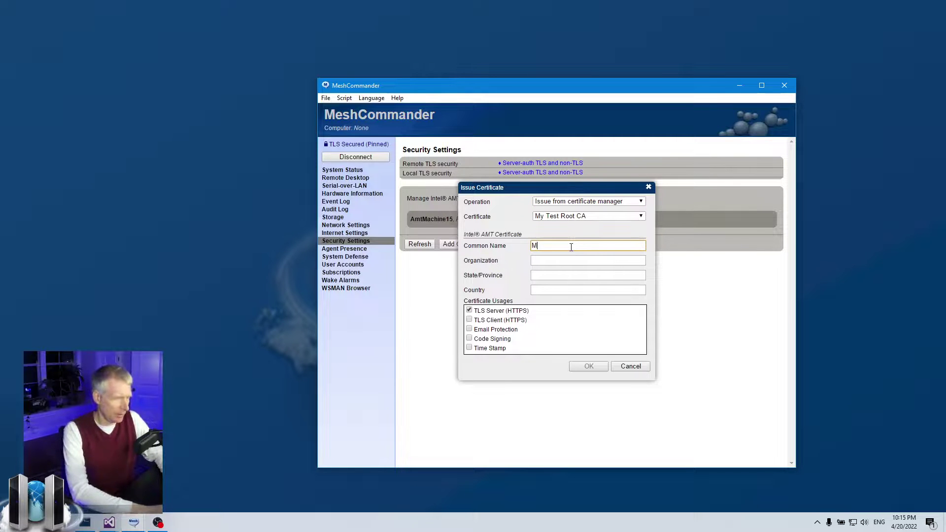
{"action": "type", "text": "Ote"}
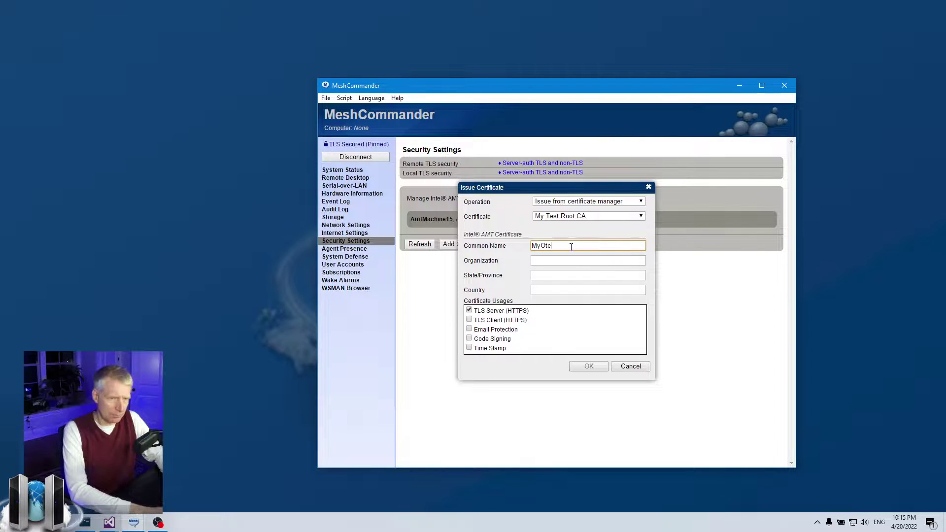
{"action": "key", "text": "BackSpace"}
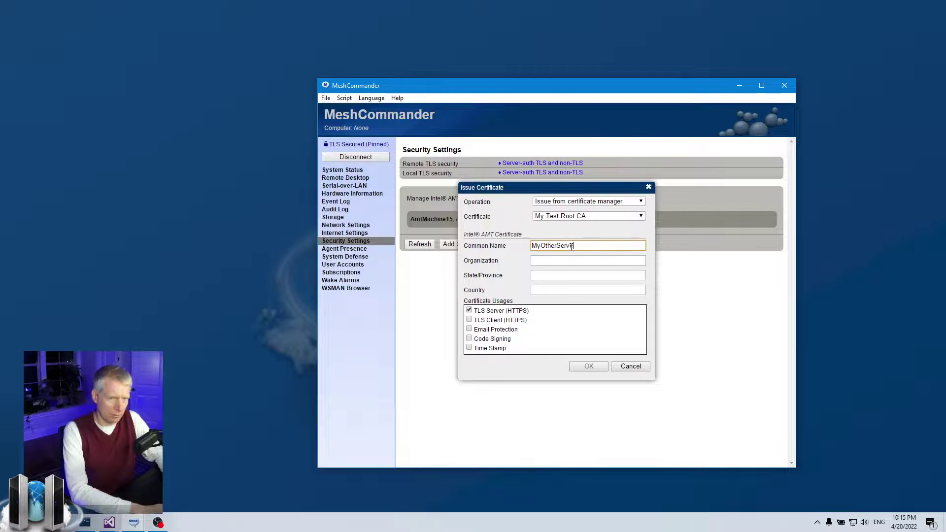
{"action": "type", "text": "herServerCert"}
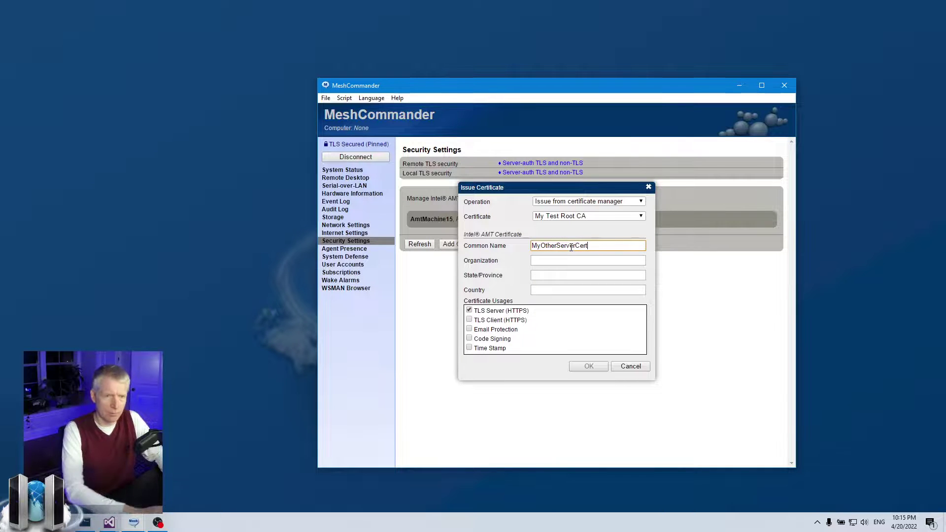
{"action": "left_click", "coordinate": [558, 258]}
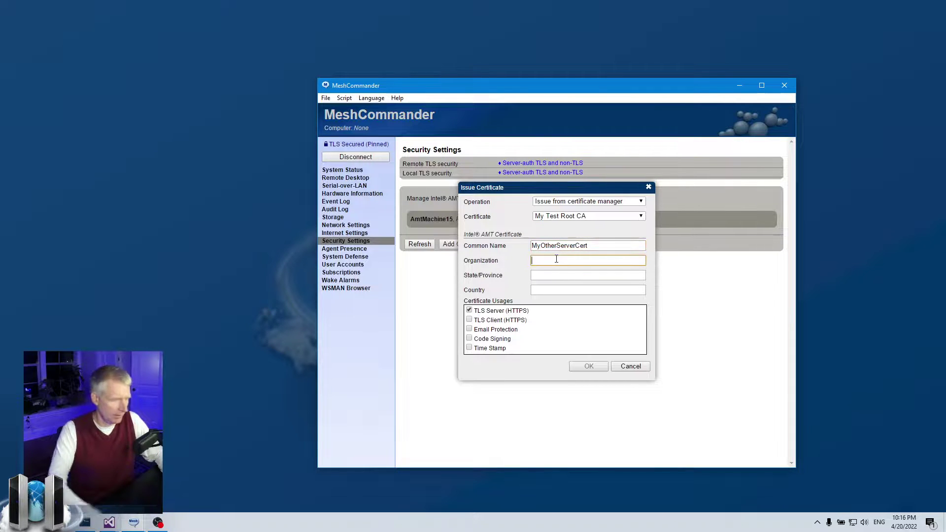
{"action": "type", "text": "MyOrg"}
{"action": "key", "text": "Tab"}
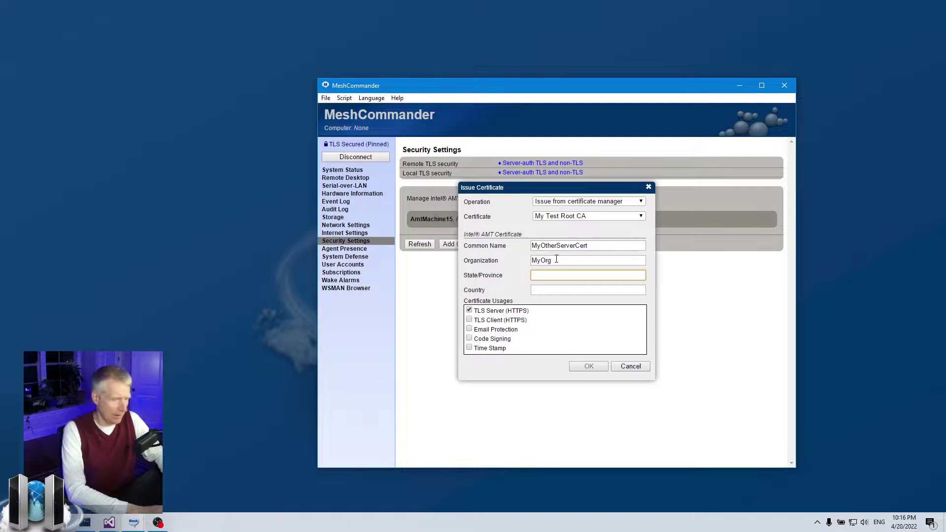
{"action": "key", "text": "Tab"}
{"action": "type", "text": "US"}
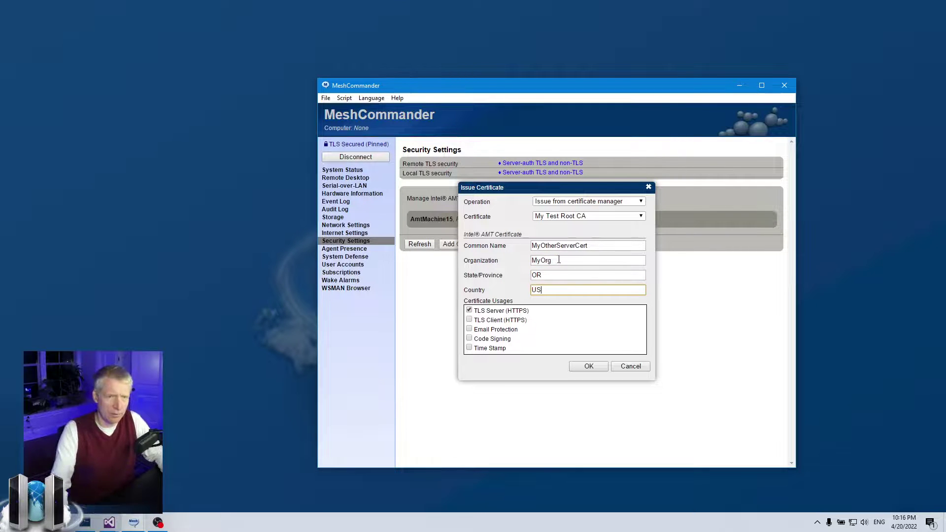
{"action": "left_click", "coordinate": [588, 366]}
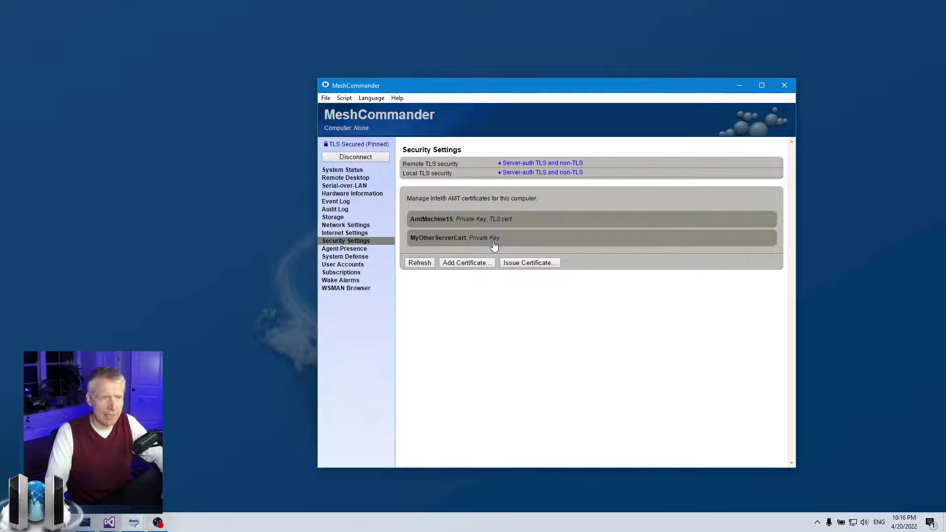
- In the remote TLS settings, select MyOtherServerCert as the certificate and open the Security modes list
{"action": "left_click", "coordinate": [549, 166]}
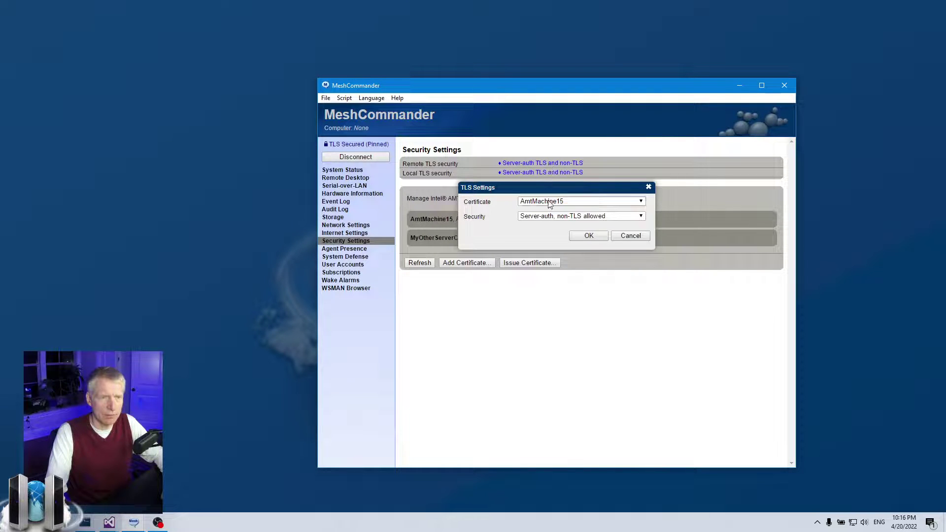
{"action": "left_click", "coordinate": [576, 202]}
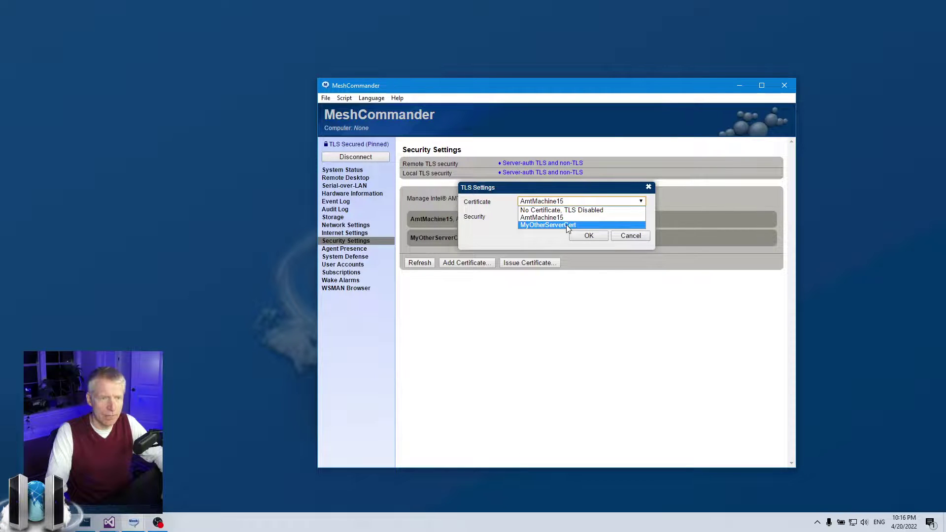
{"action": "left_click", "coordinate": [566, 224]}
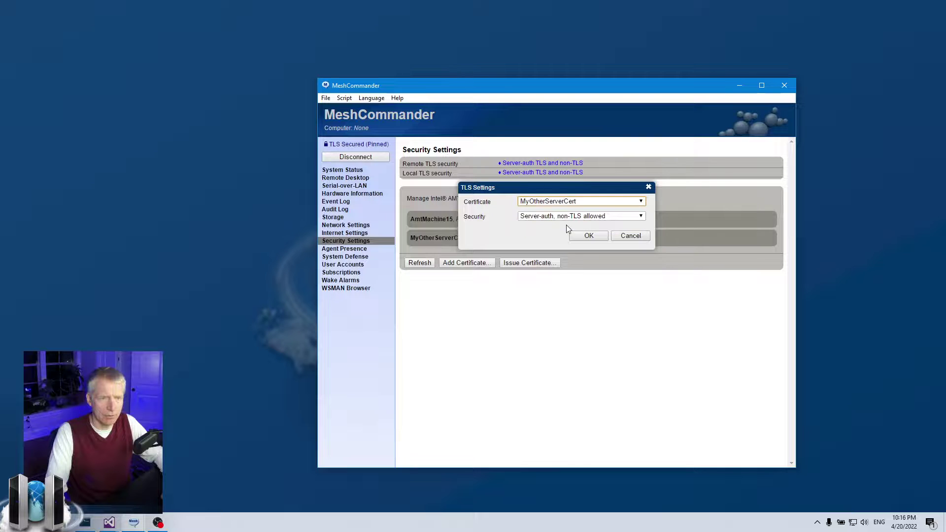
{"action": "left_click", "coordinate": [553, 201]}
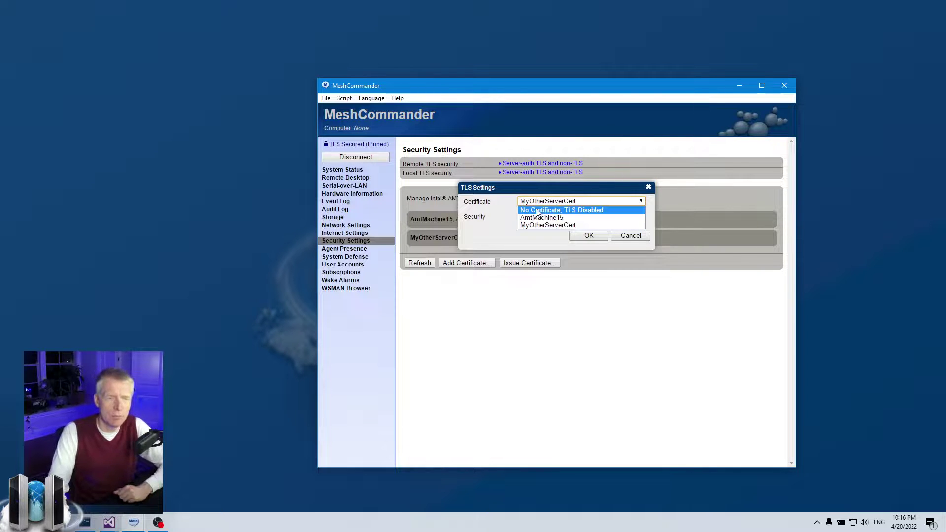
{"action": "left_click", "coordinate": [543, 211]}
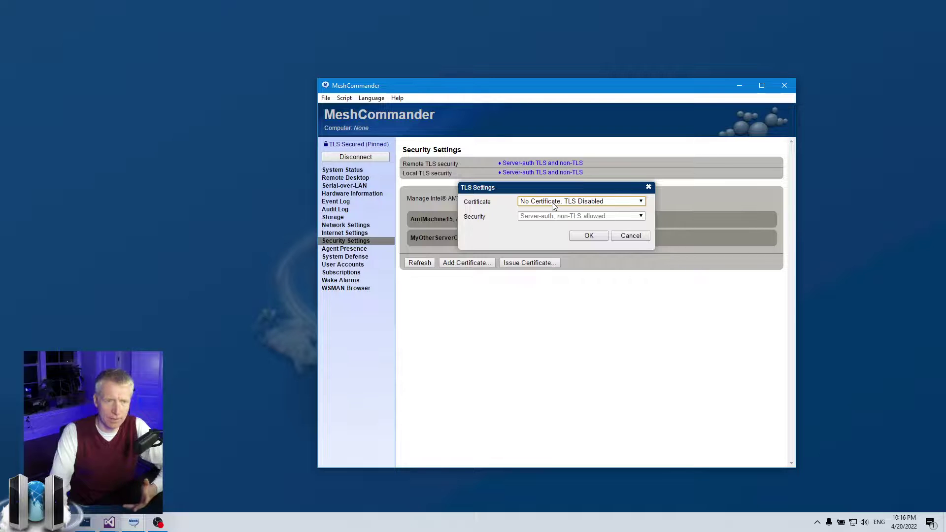
{"action": "left_click", "coordinate": [552, 202]}
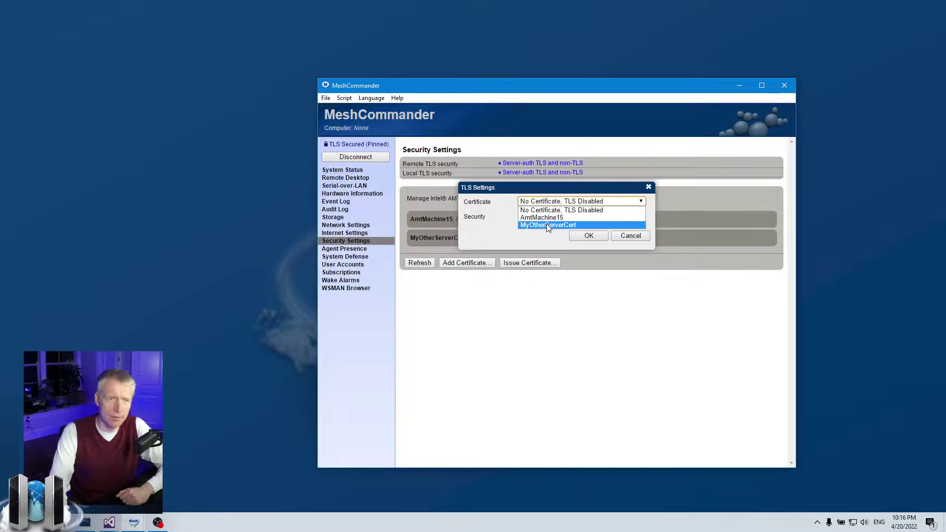
{"action": "left_click", "coordinate": [547, 225]}
{"action": "left_click", "coordinate": [539, 217]}
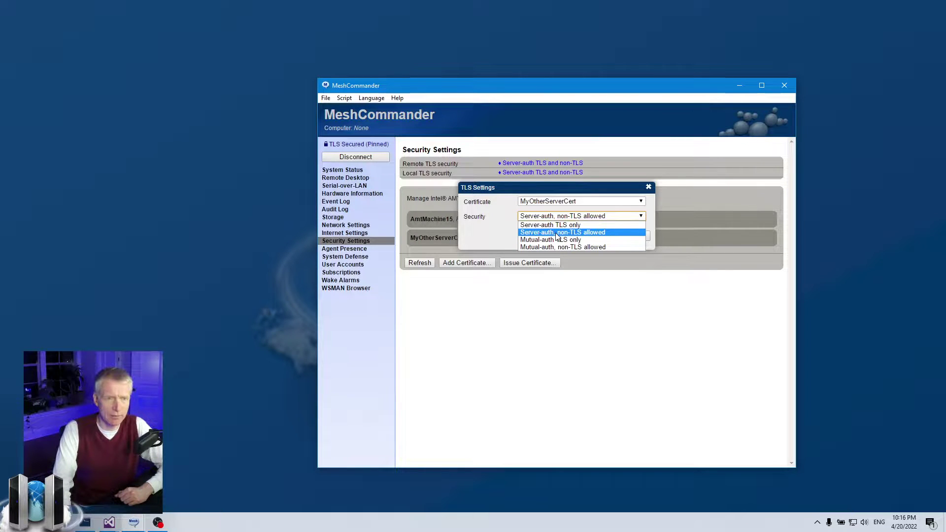
- Try the Security modes, ending back on Server-auth, non-TLS allowed
{"action": "left_click", "coordinate": [596, 233]}
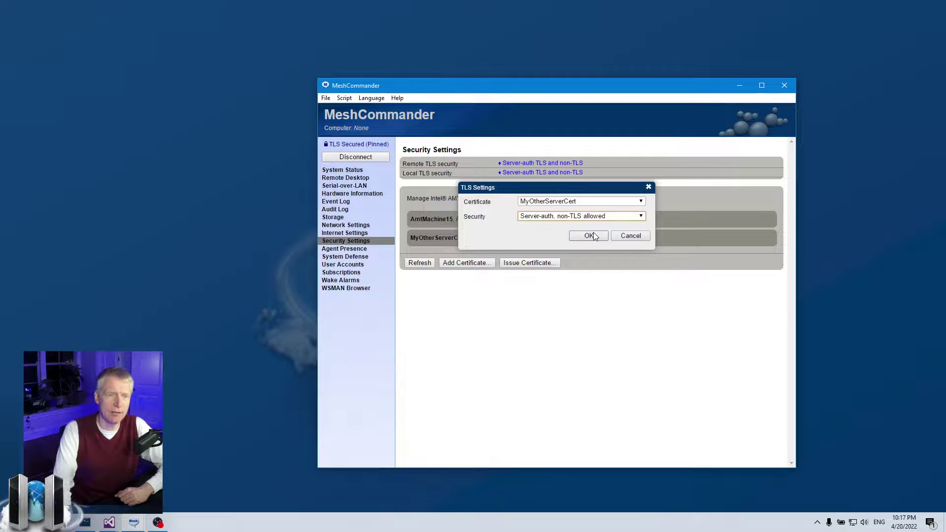
{"action": "left_click", "coordinate": [568, 219]}
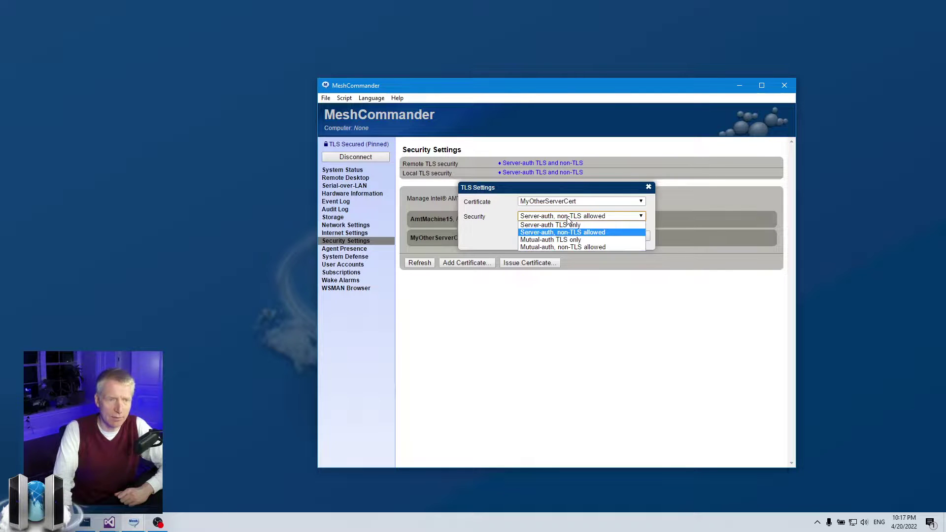
{"action": "left_click", "coordinate": [545, 233]}
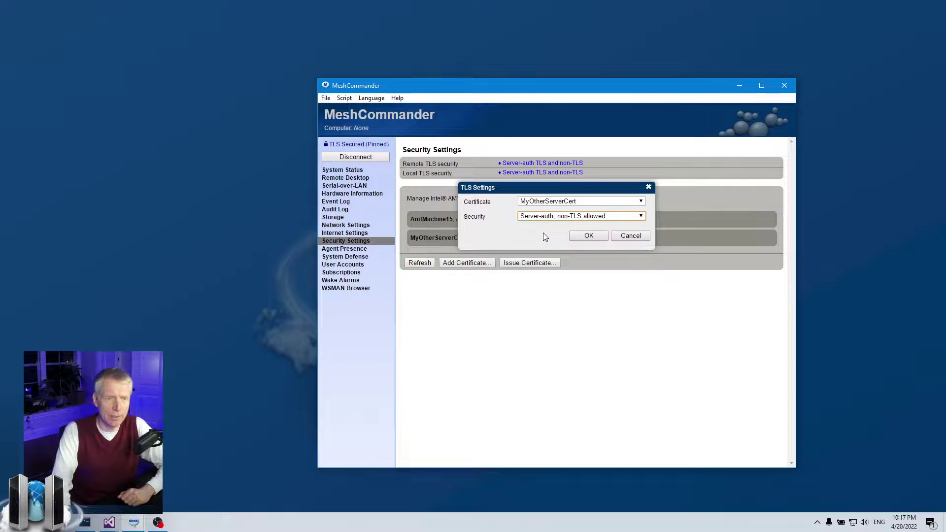
{"action": "left_click", "coordinate": [599, 220]}
{"action": "left_click", "coordinate": [597, 218]}
{"action": "left_click", "coordinate": [593, 218]}
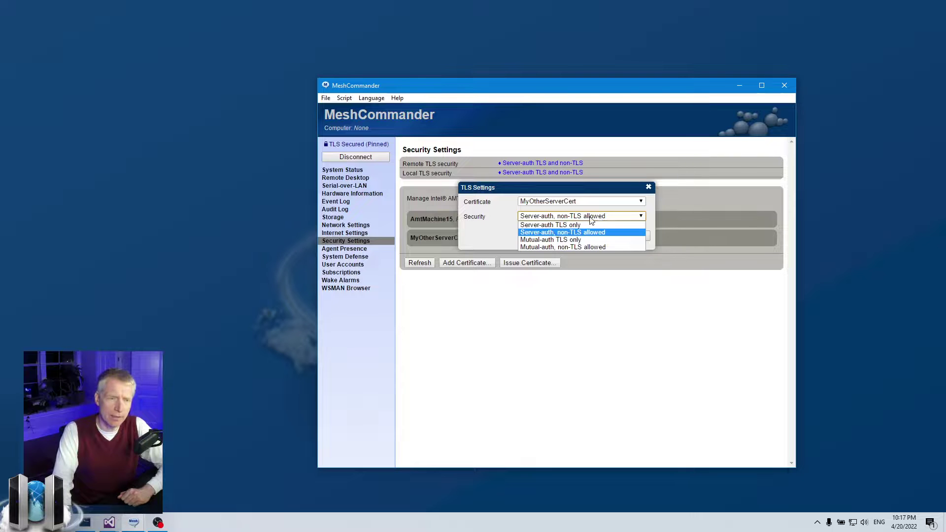
{"action": "left_click", "coordinate": [545, 226]}
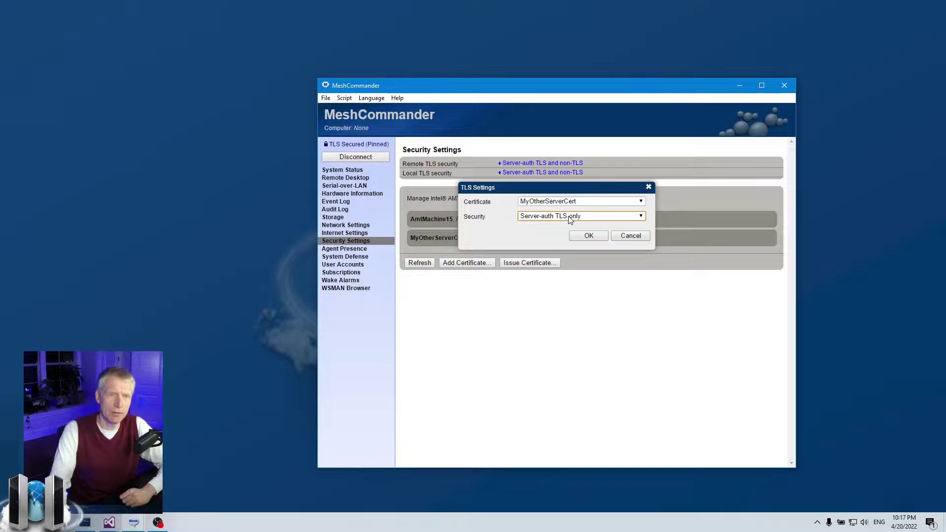
{"action": "left_click", "coordinate": [569, 217]}
{"action": "left_click", "coordinate": [551, 229]}
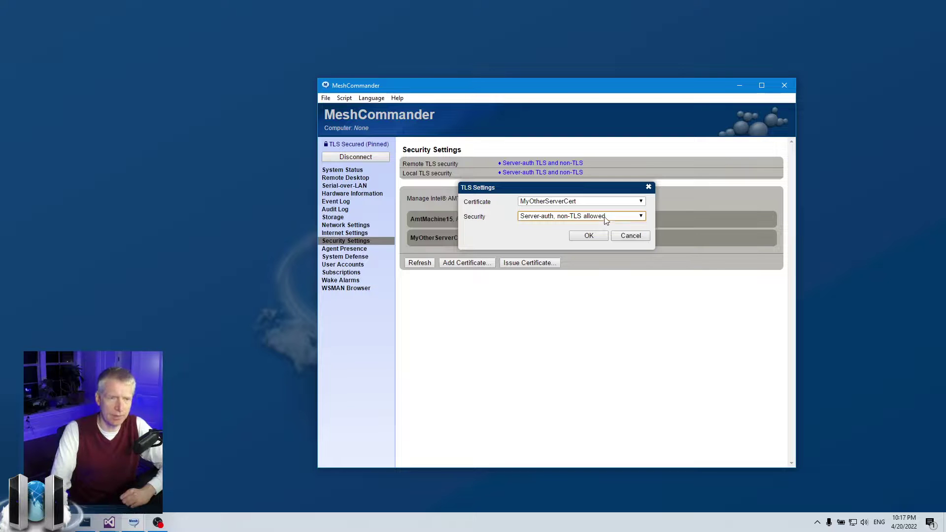
- Reselect MyOtherServerCert, then cancel the TLS Settings dialog without applying
{"action": "left_click", "coordinate": [552, 201]}
{"action": "left_click", "coordinate": [538, 228]}
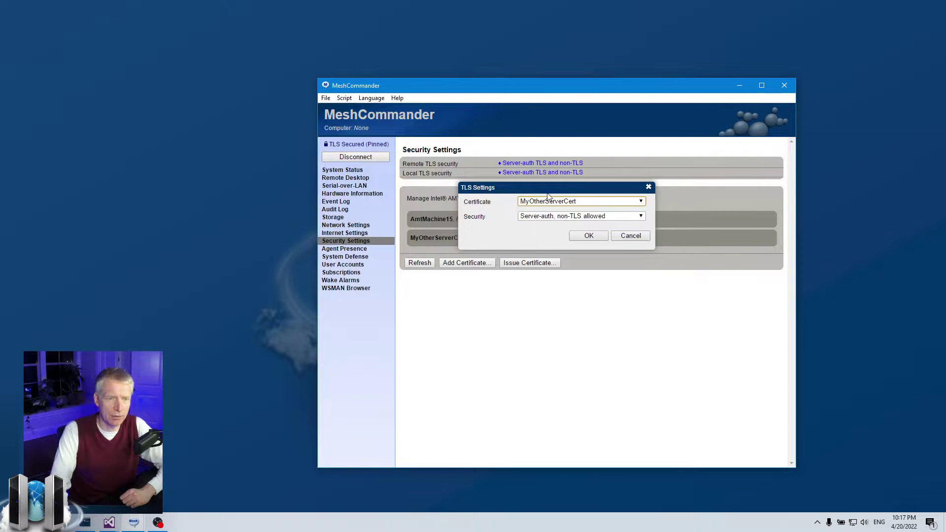
{"action": "left_click", "coordinate": [630, 237]}
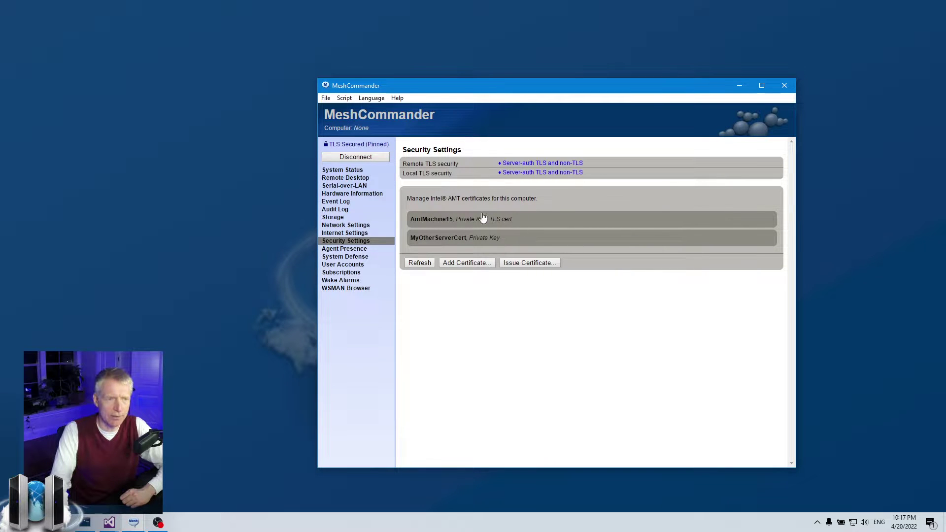
- Reopen the TLS settings, choose MyOtherServerCert as the certificate and apply with OK
{"action": "left_click", "coordinate": [537, 163]}
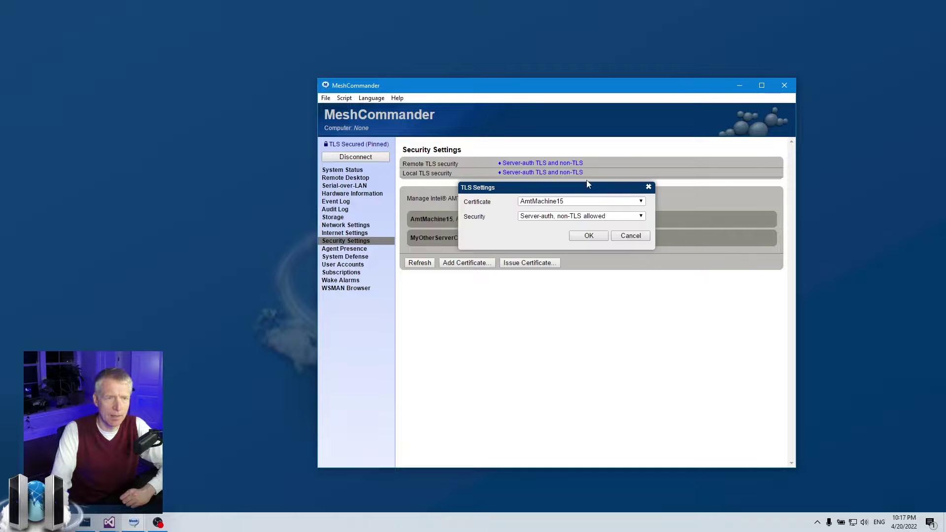
{"action": "left_click", "coordinate": [587, 202]}
{"action": "left_click", "coordinate": [579, 223]}
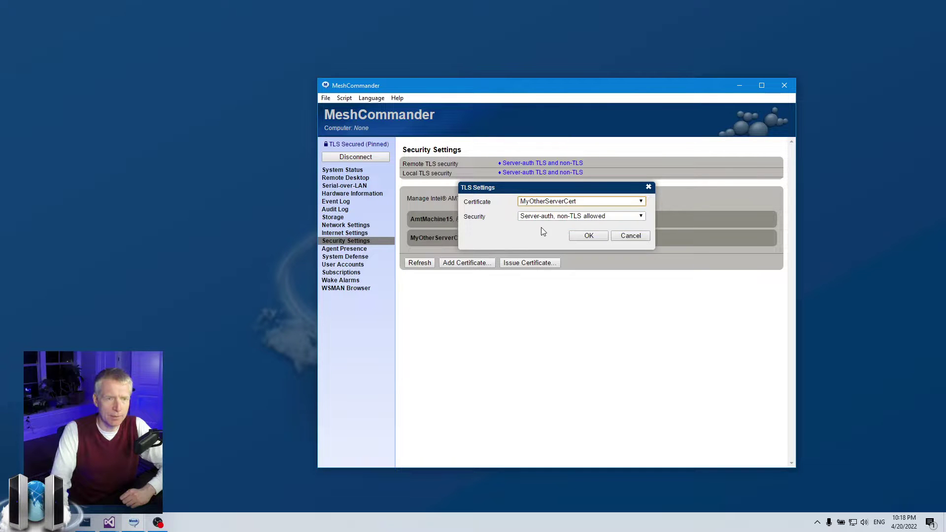
{"action": "left_click", "coordinate": [587, 236]}
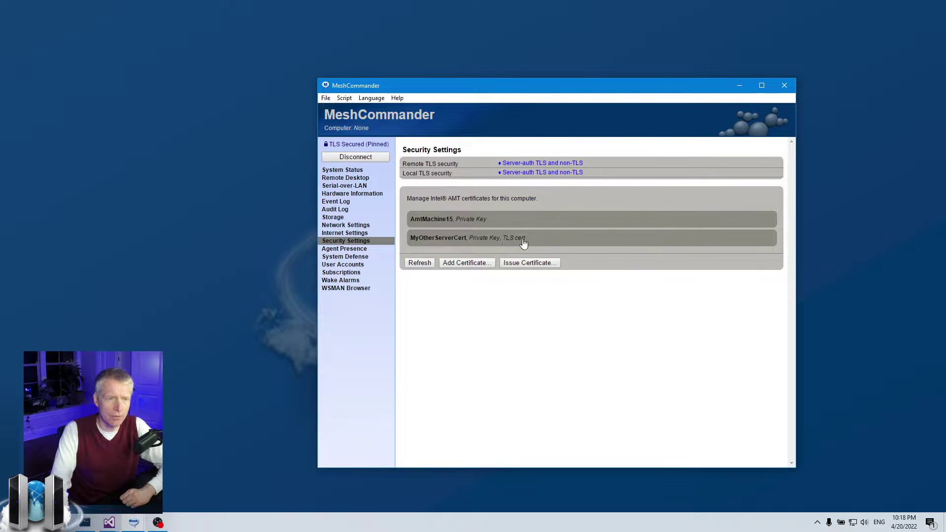
- Disconnect, reconnect to AmtMachine15 and accept its new MyOtherServerCert TLS certificate
{"action": "left_click", "coordinate": [365, 158]}
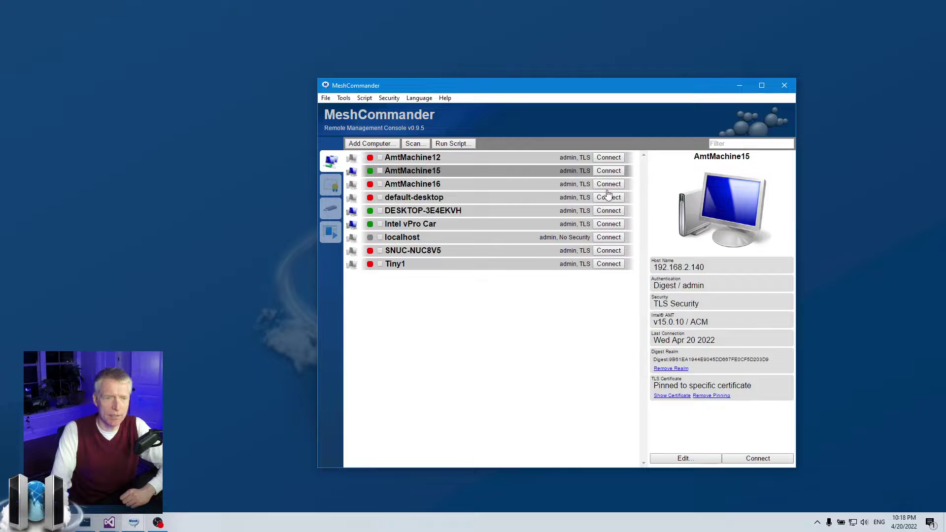
{"action": "left_click", "coordinate": [609, 170]}
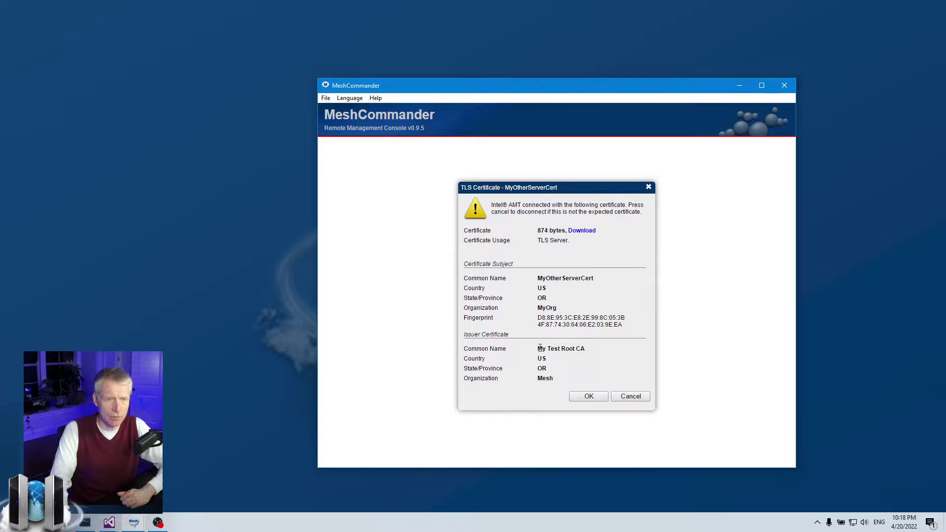
{"action": "left_click", "coordinate": [582, 397]}
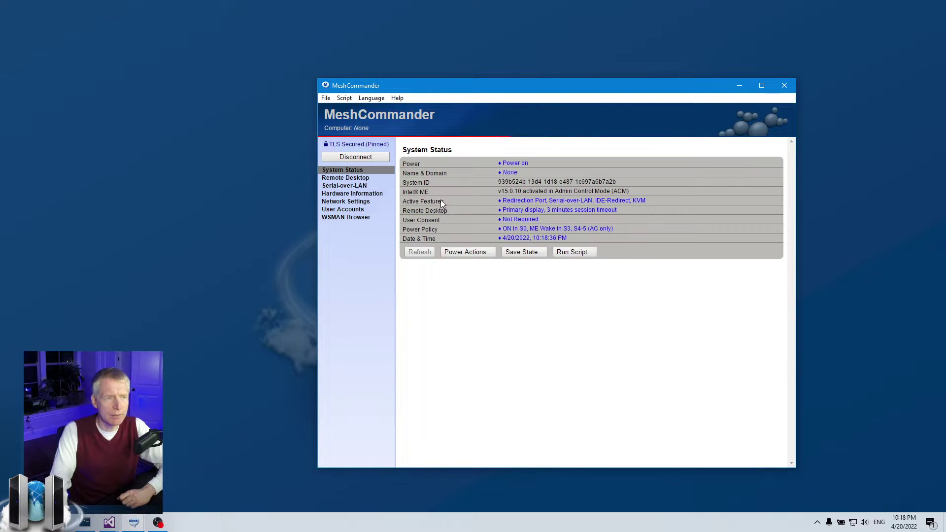
- Reconnect to AmtMachine15, confirm MyOtherServerCert in Security Settings, then disconnect
{"action": "left_click", "coordinate": [373, 158]}
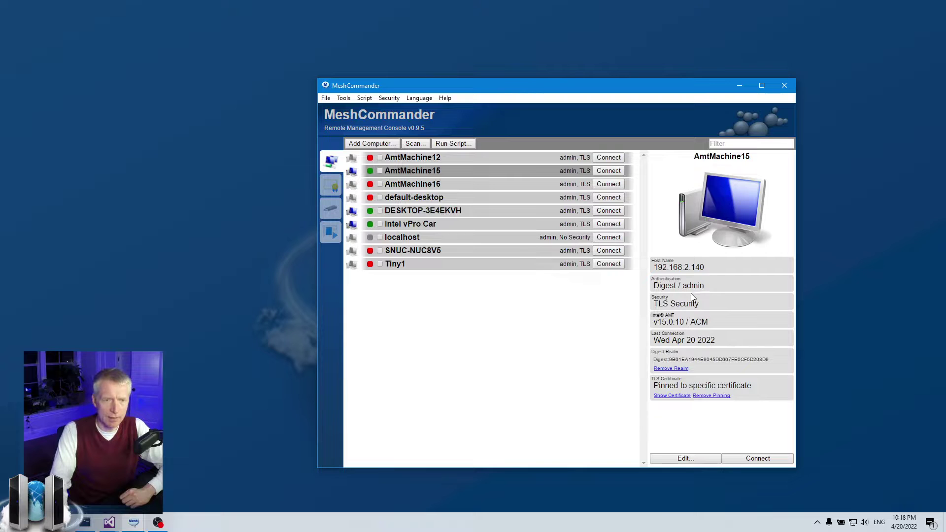
{"action": "left_click", "coordinate": [608, 171]}
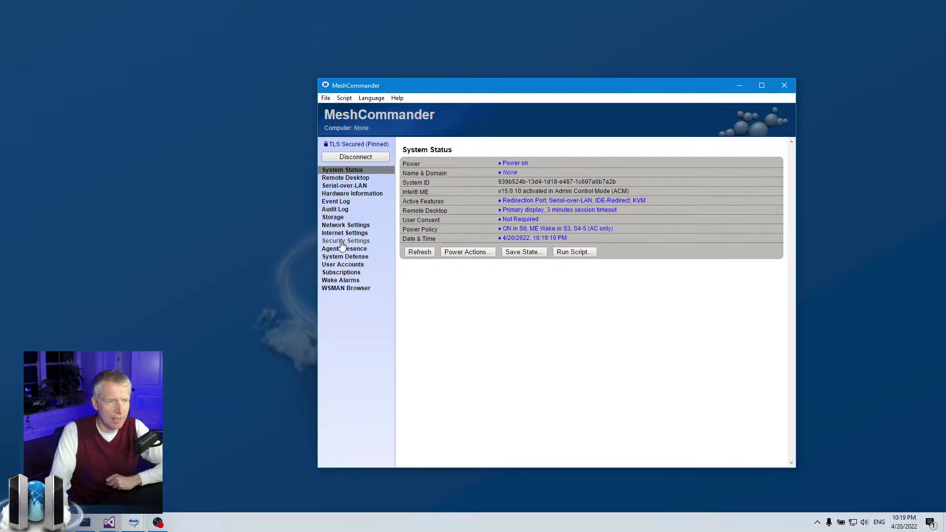
{"action": "left_click", "coordinate": [386, 242]}
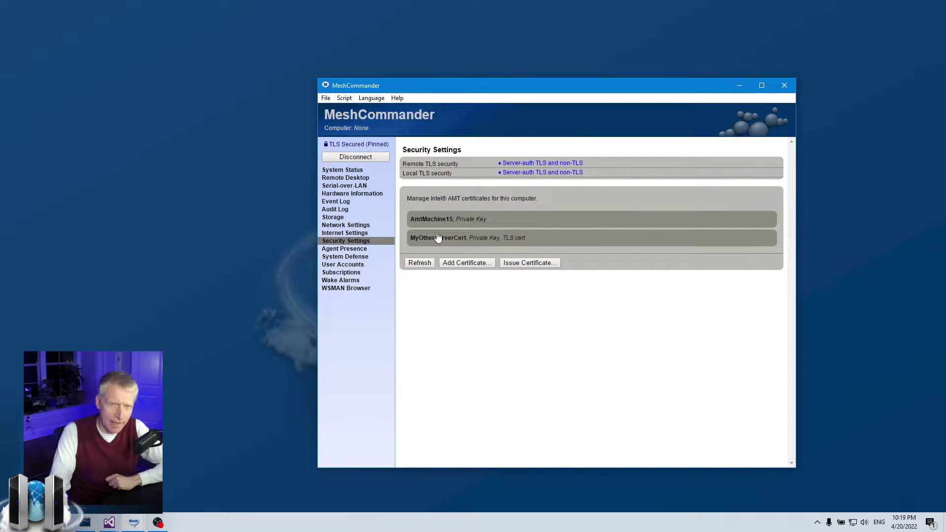
{"action": "left_click", "coordinate": [376, 156]}
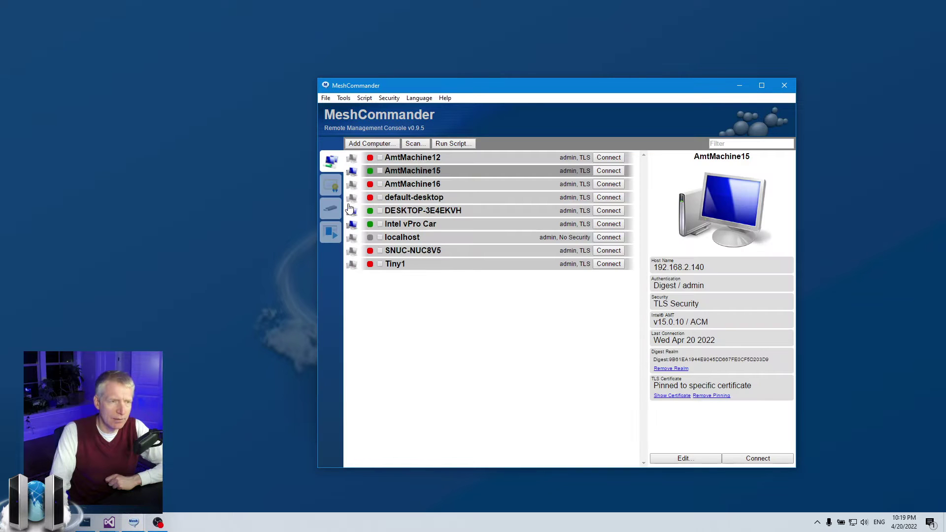
{"action": "left_click", "coordinate": [334, 185]}
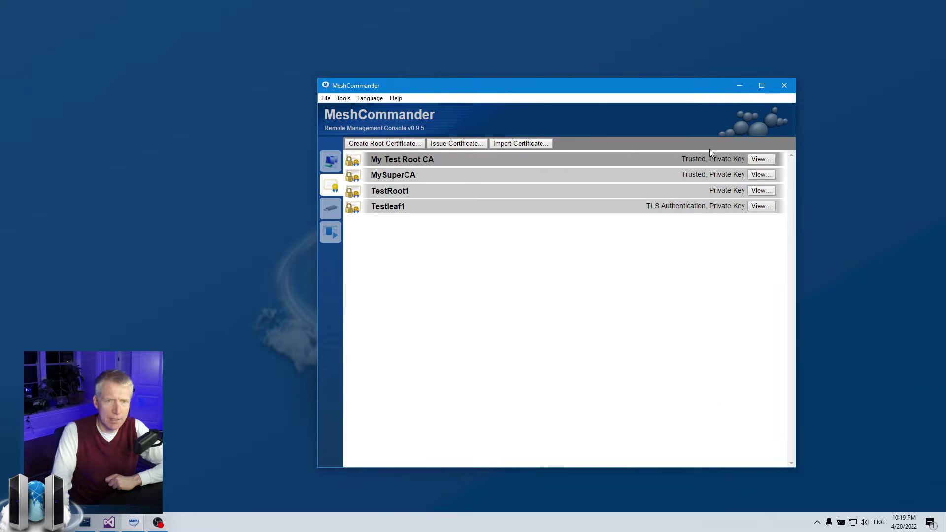
{"action": "mouse_move", "coordinate": [728, 161]}
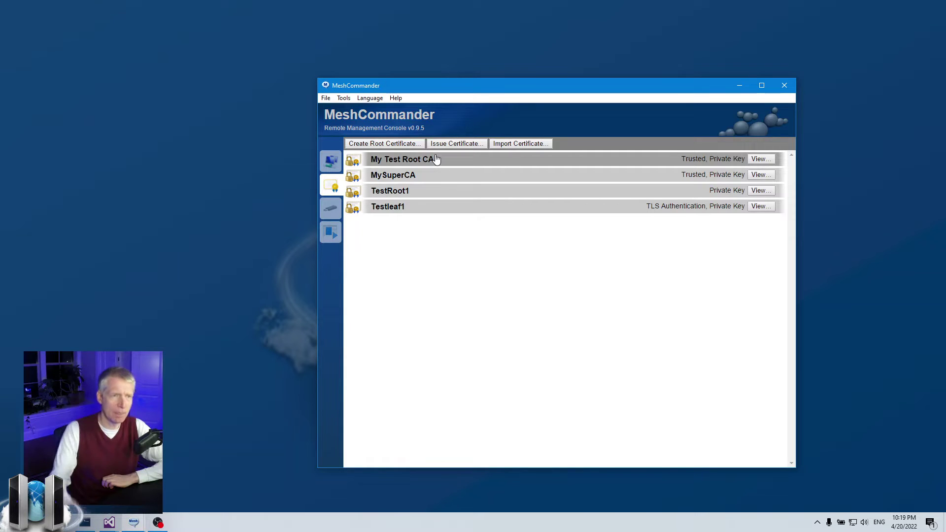
{"action": "left_click", "coordinate": [331, 161]}
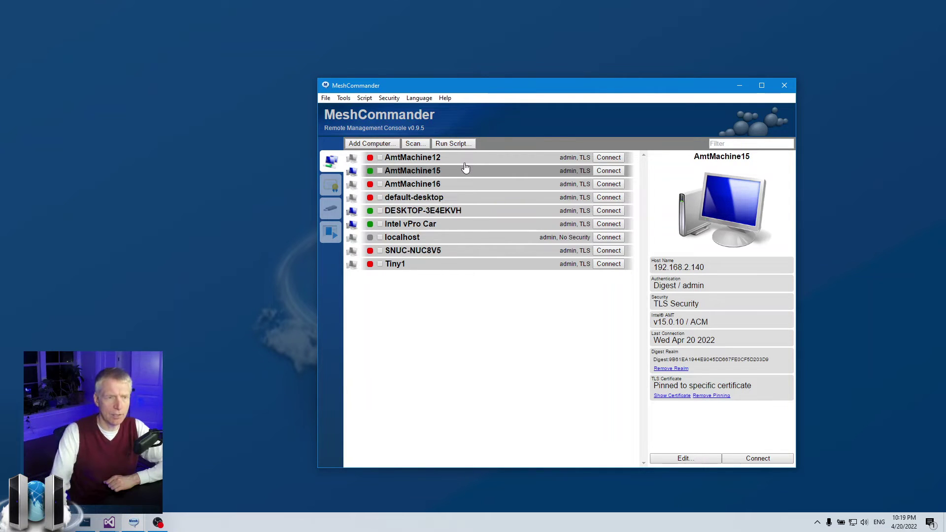
- Connect to AmtMachine15, open Security Settings, then cancel the Issue Certificate dialog unused
{"action": "left_click", "coordinate": [605, 171]}
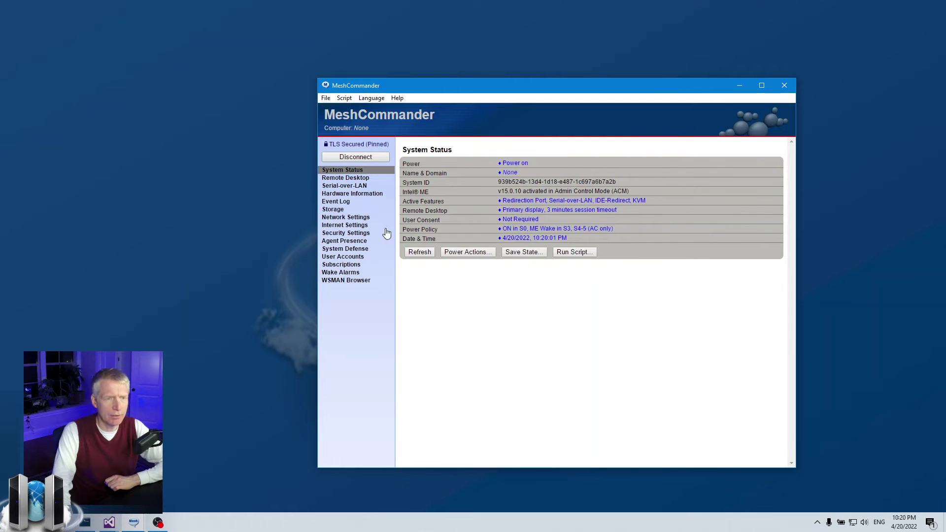
{"action": "left_click", "coordinate": [346, 241]}
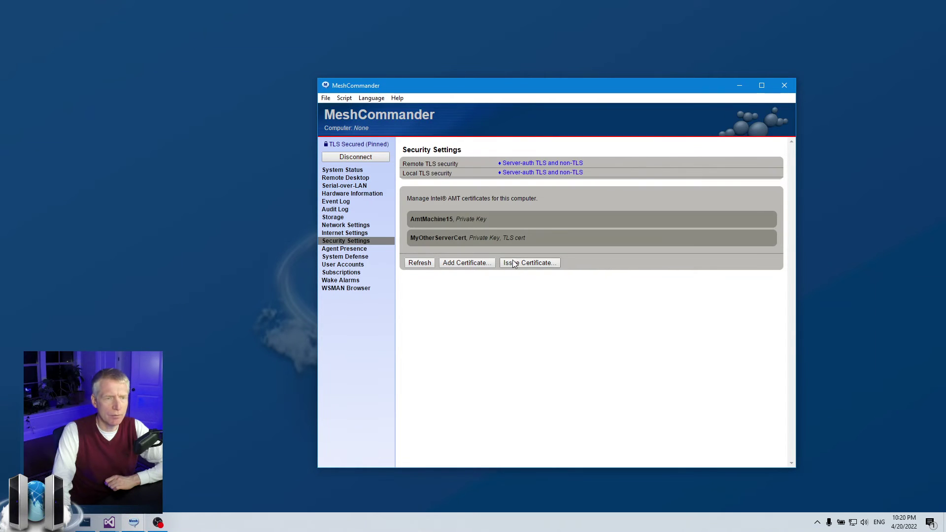
{"action": "left_click", "coordinate": [545, 255]}
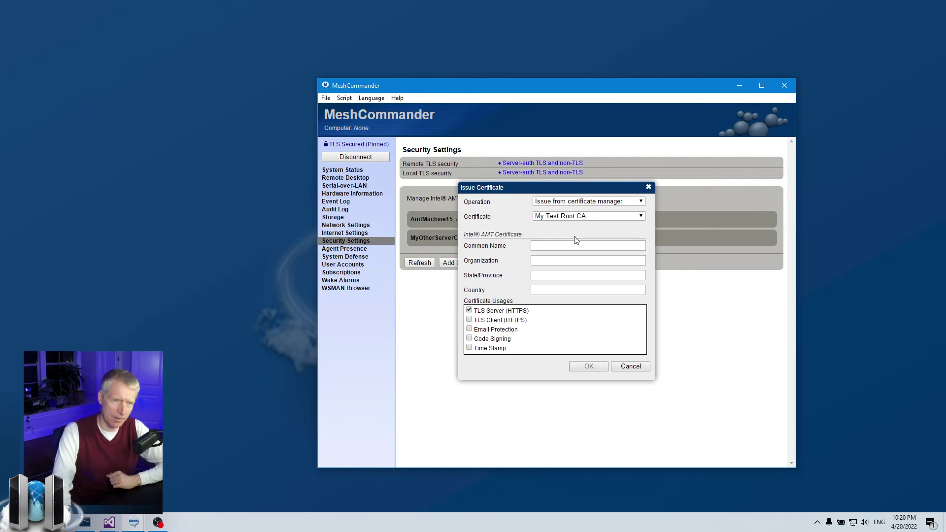
{"action": "left_click", "coordinate": [568, 244]}
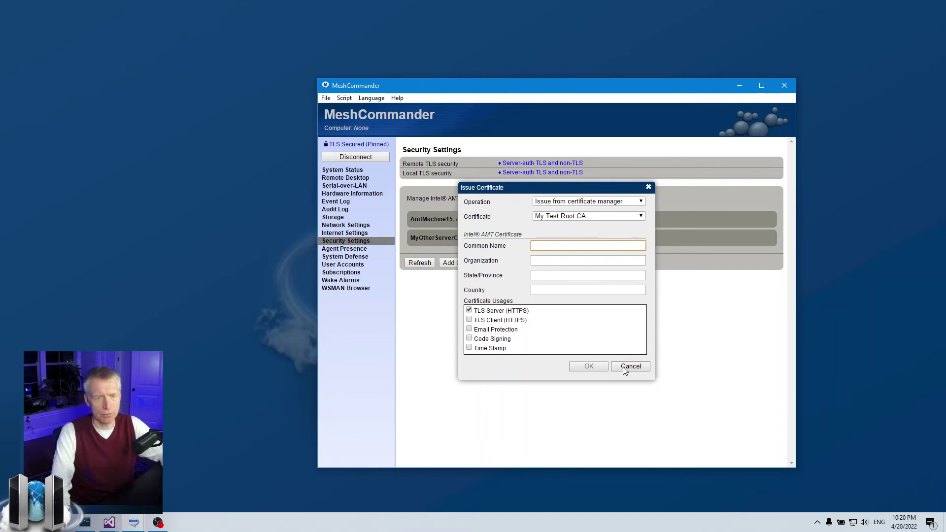
{"action": "left_click", "coordinate": [624, 369]}
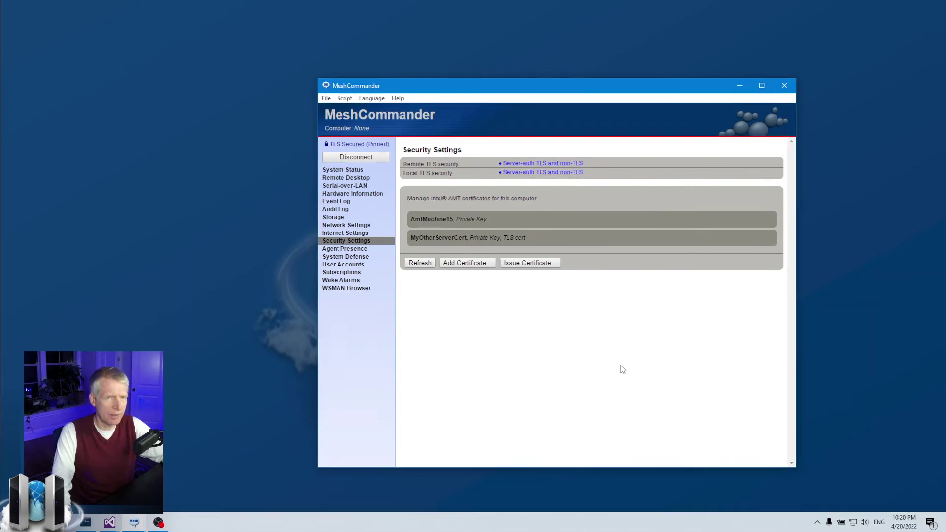